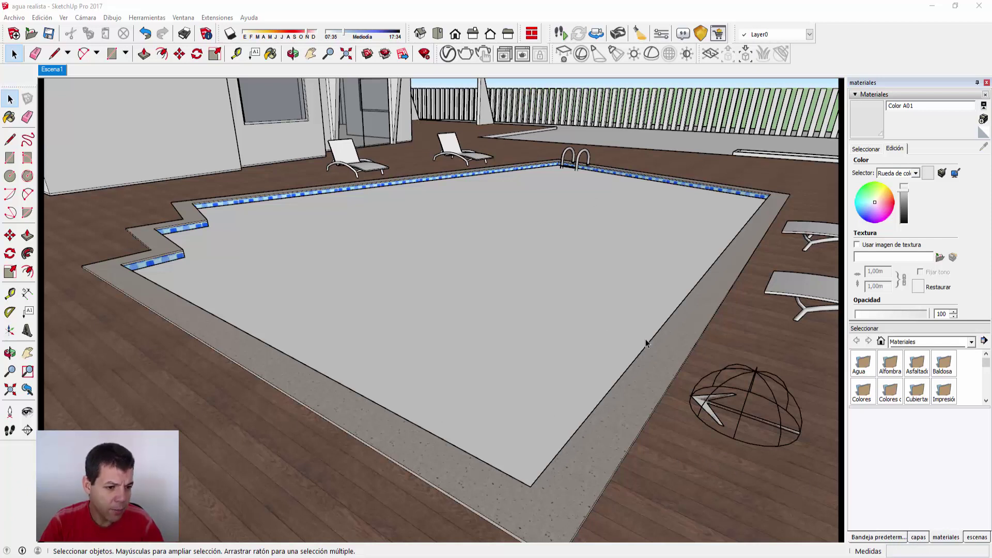
- Select the grey water face over the pool, making 'agua' the active layer
left_click(572, 326)
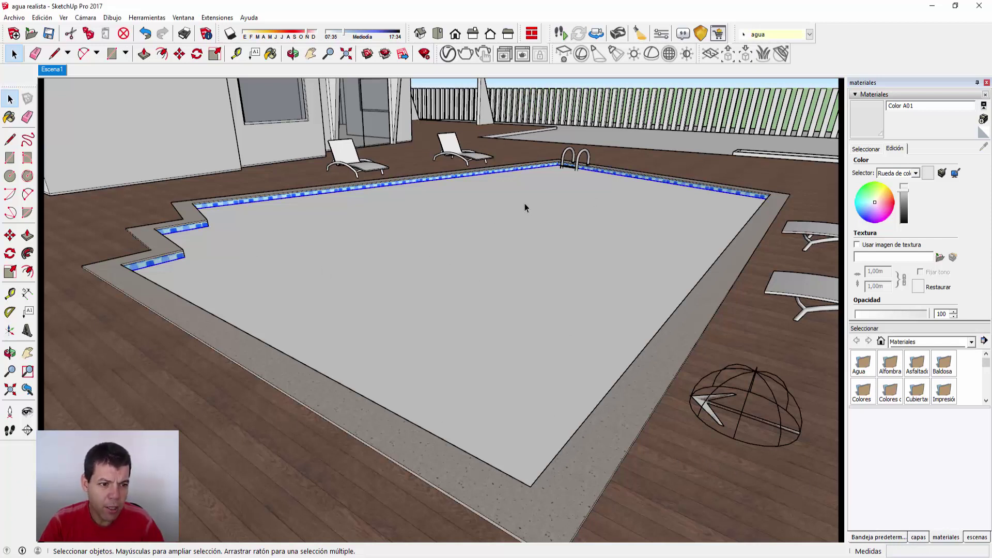
- In the capas layer list, hide the agua layer to reveal the tiles, then show it again
left_click(918, 538)
left_click(956, 138)
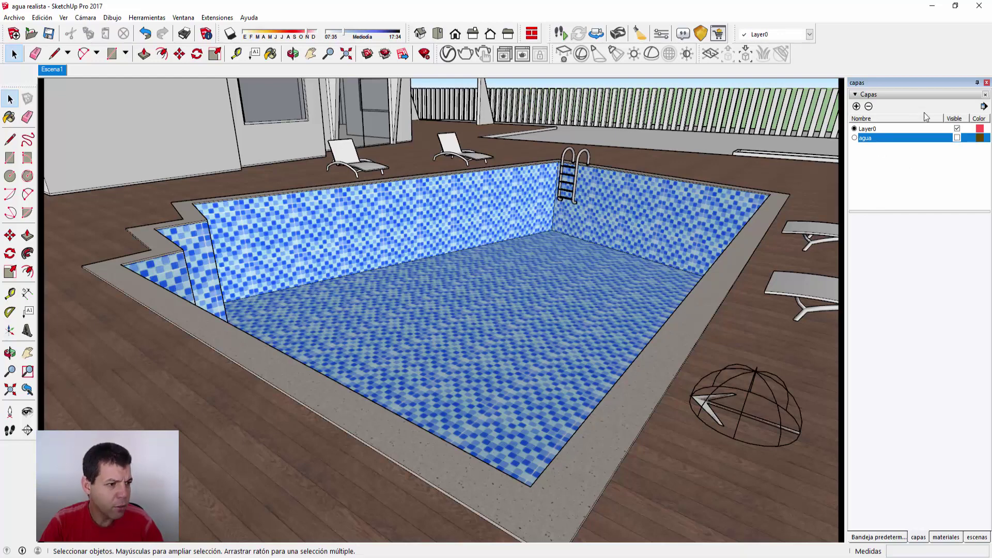
left_click(957, 138)
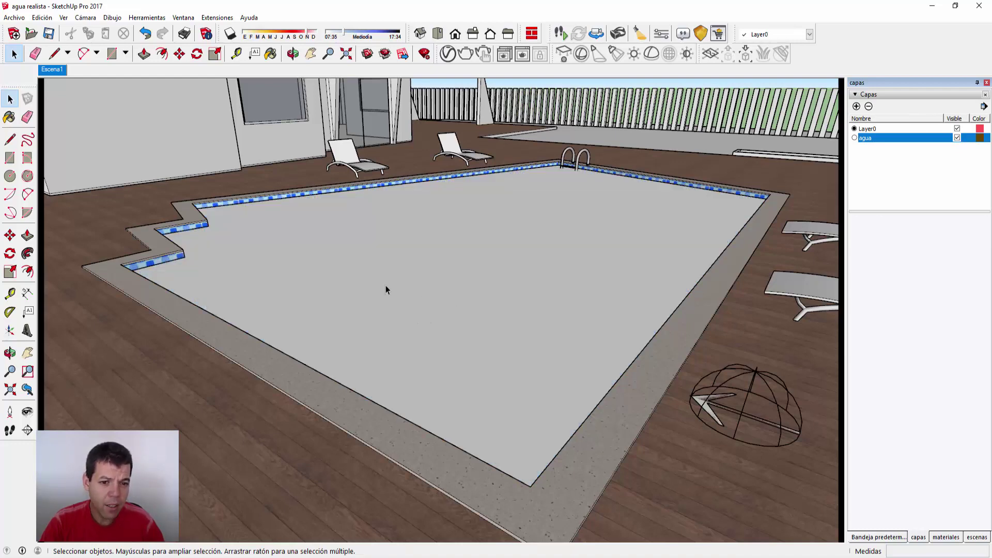
- Move the water face up, check it with the Tape Measure, then undo to lower it into the pool
left_click(366, 300)
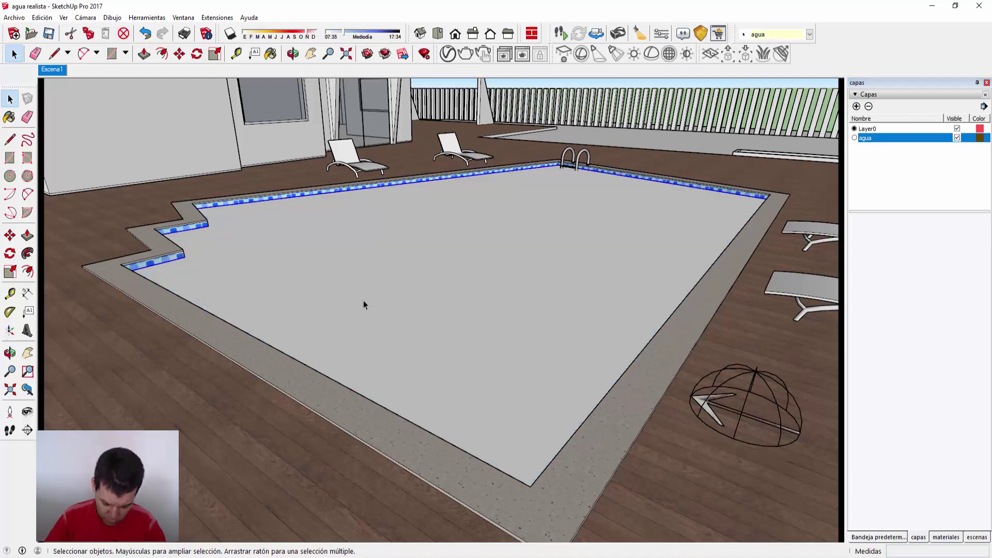
key("m")
key("ctrl")
left_click(398, 349)
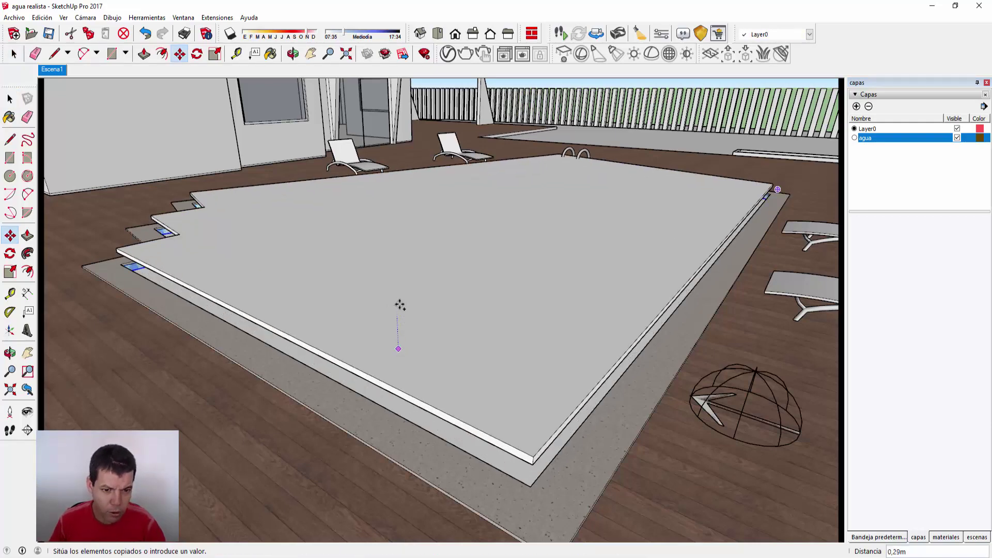
left_click(404, 314)
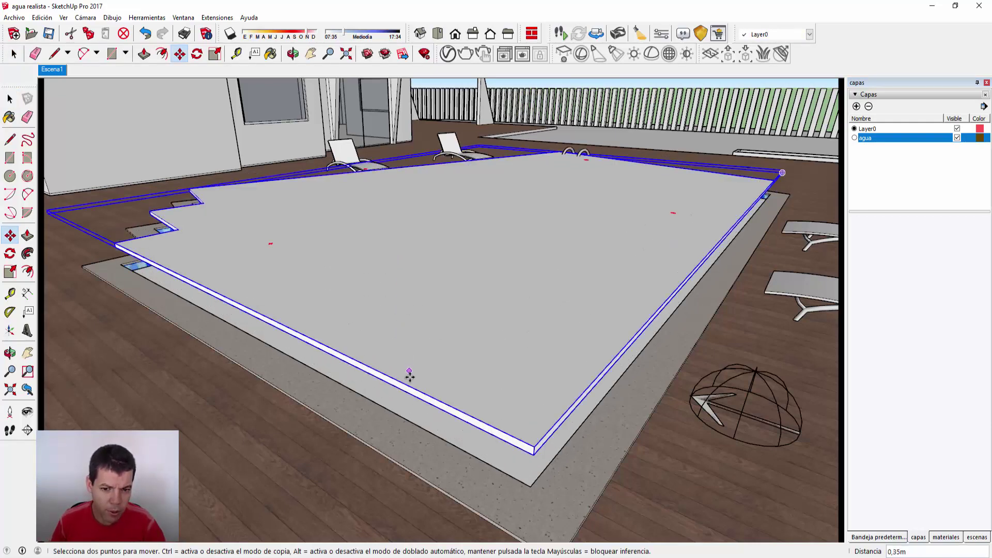
scroll(408, 376, "up", 1)
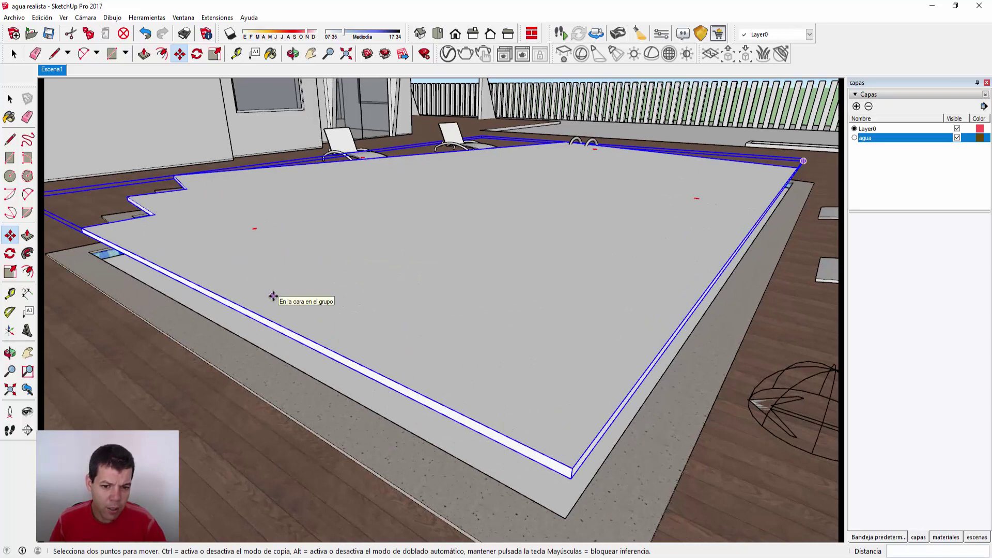
key("t")
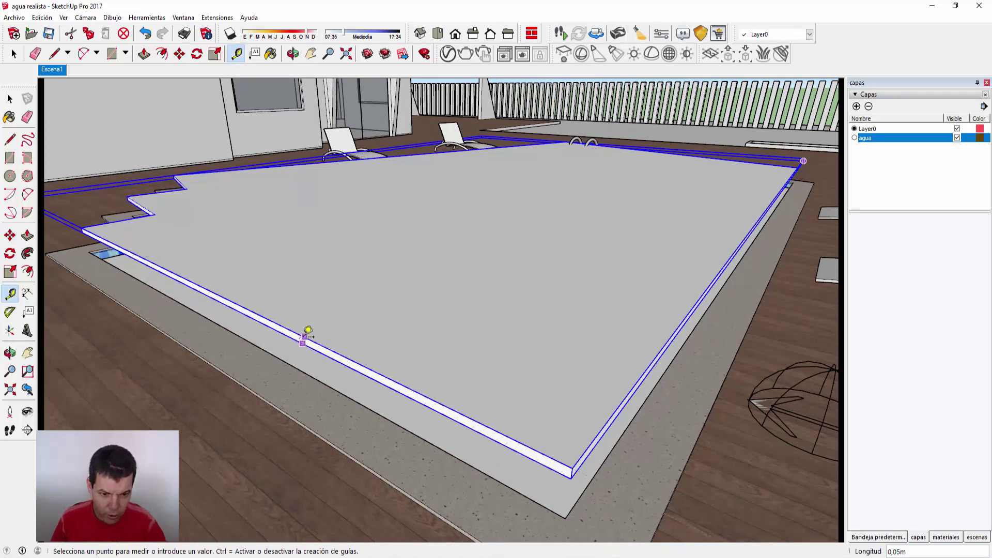
key("space")
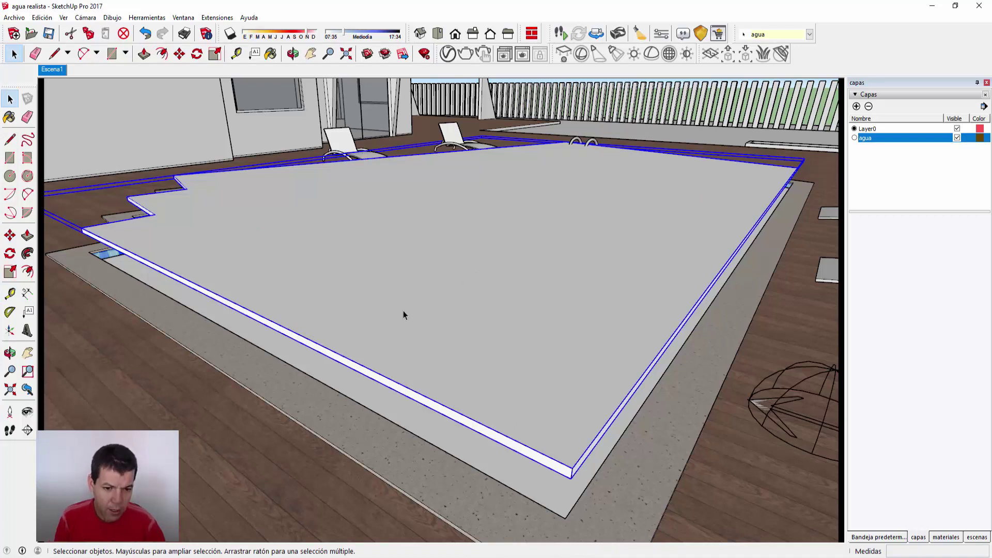
key("ctrl+z")
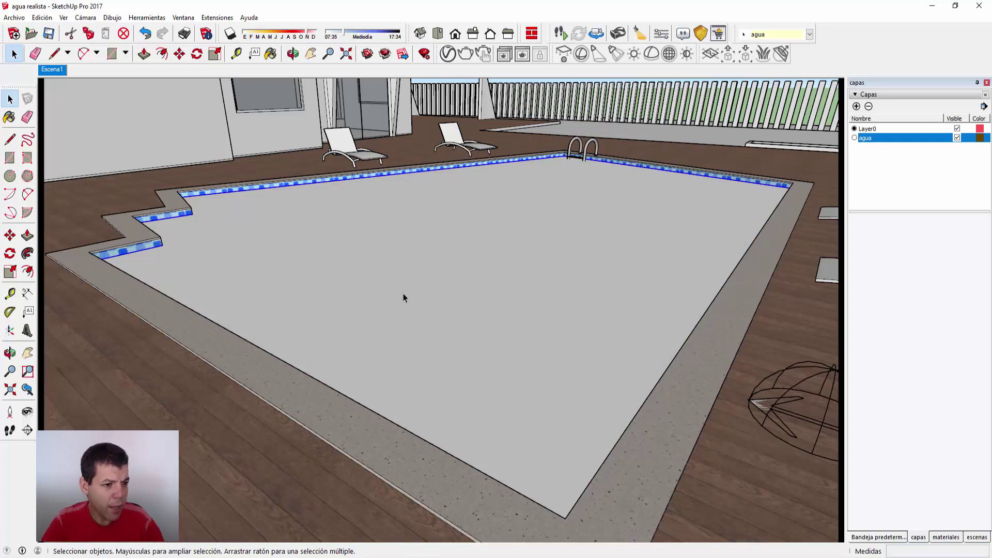
- Create a new light blue material named 'agua' in the Materials panel
left_click(946, 537)
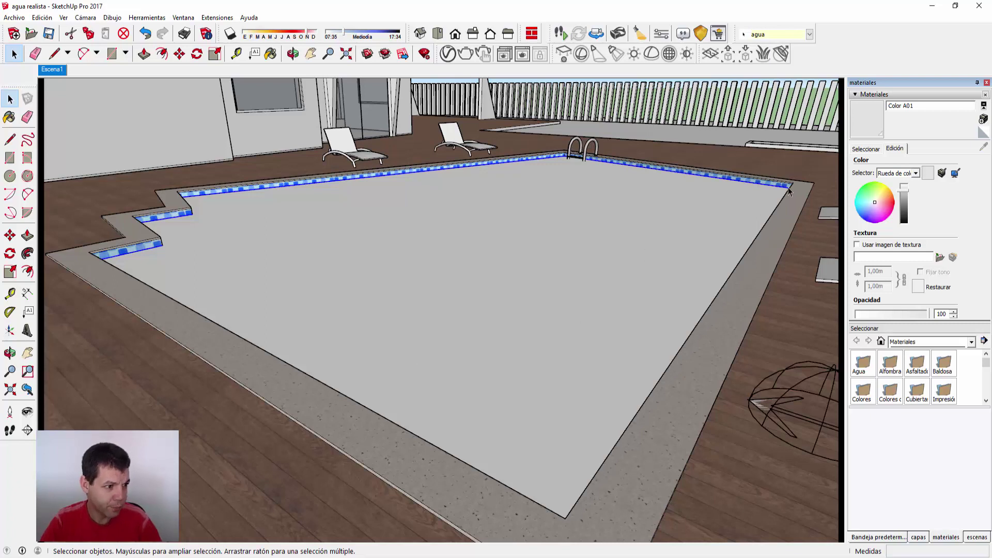
left_click(982, 133)
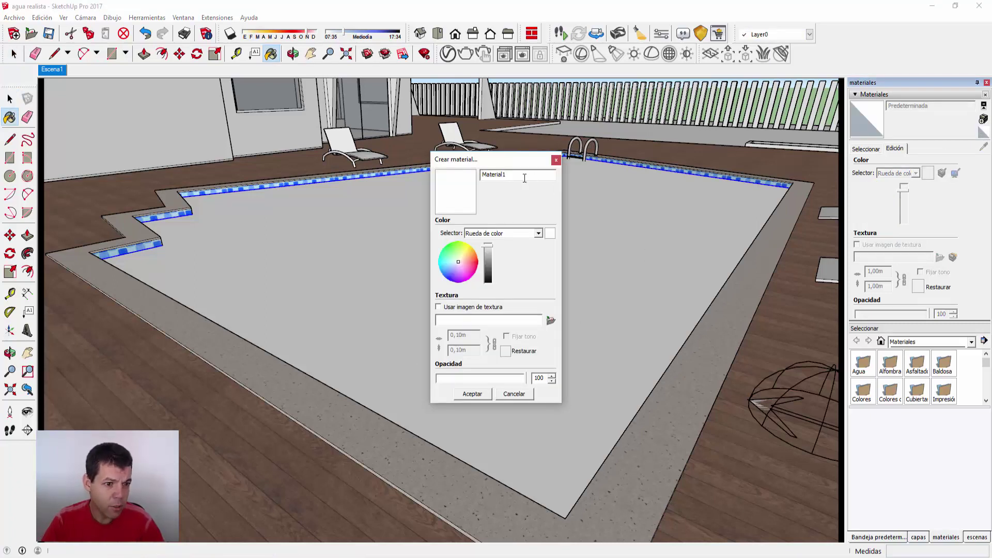
left_click_drag(524, 178, 430, 175)
type("agua")
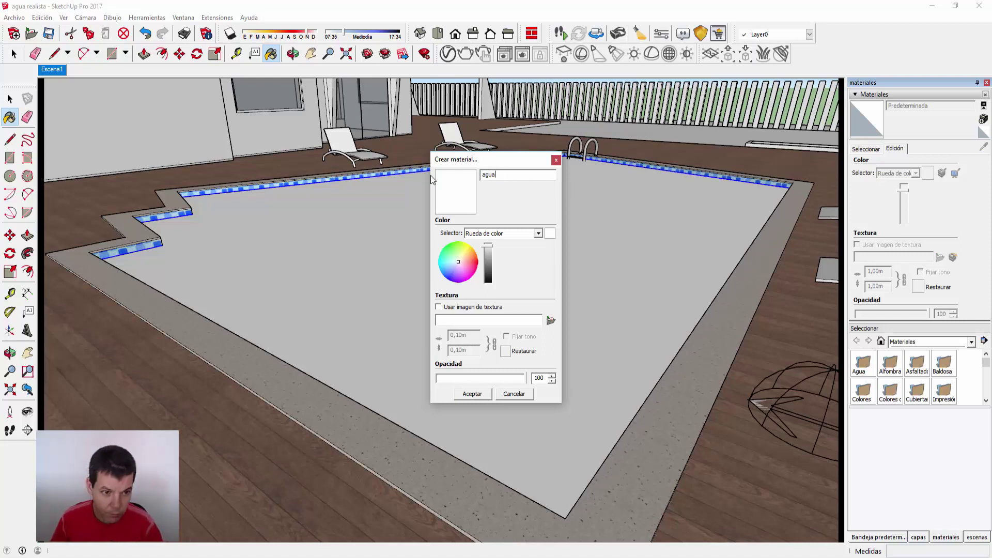
left_click(453, 267)
left_click(472, 393)
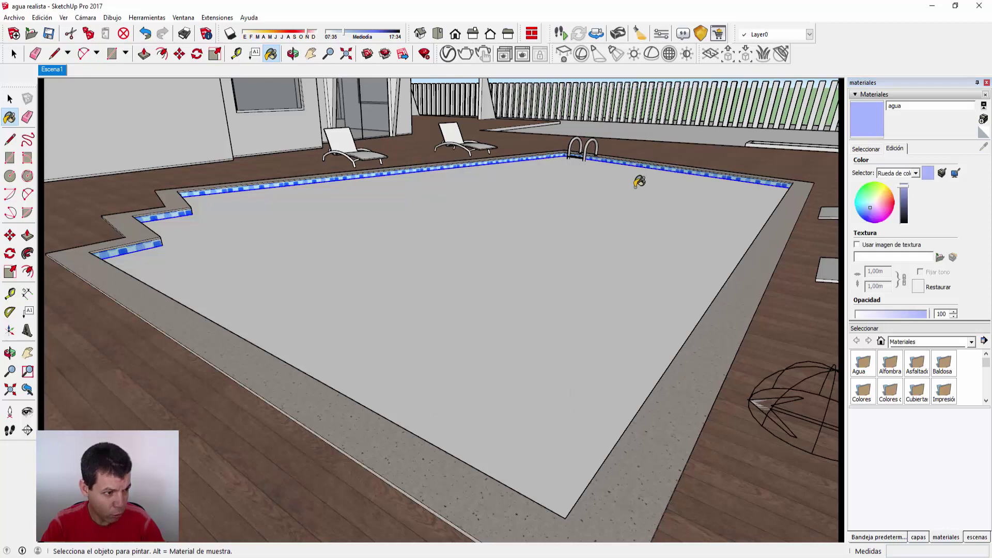
- Paint the pool's water surface and its adjacent matching faces with the agua material
left_click(474, 277)
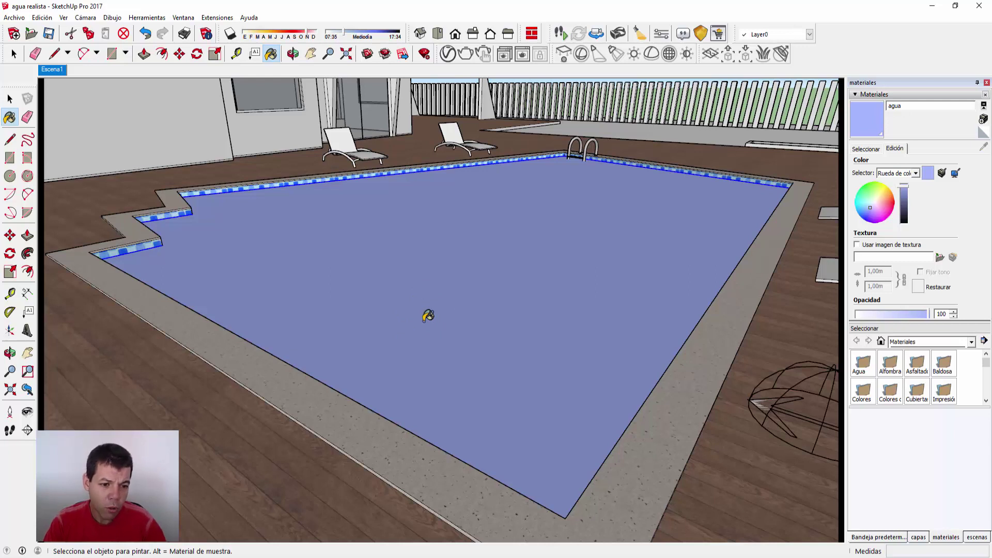
key("space")
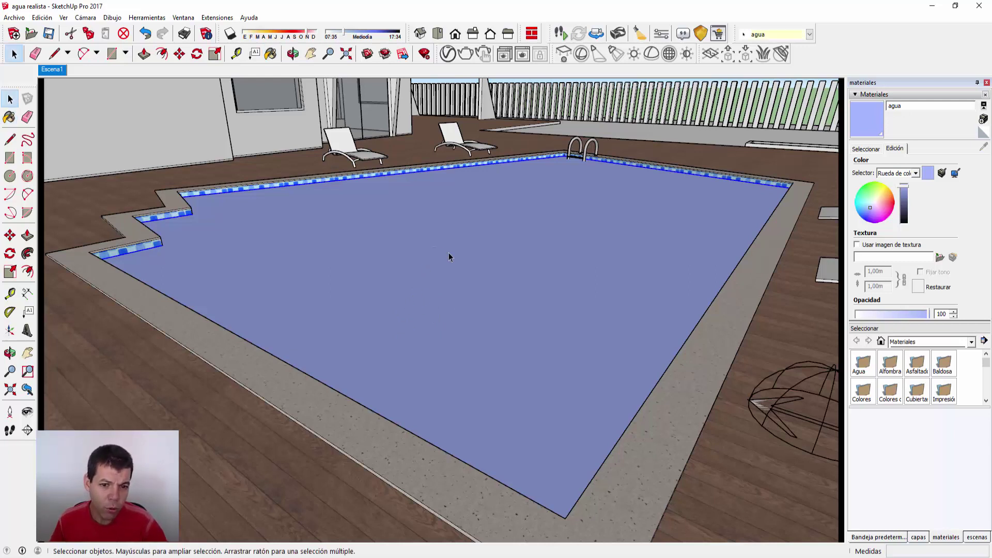
key("b")
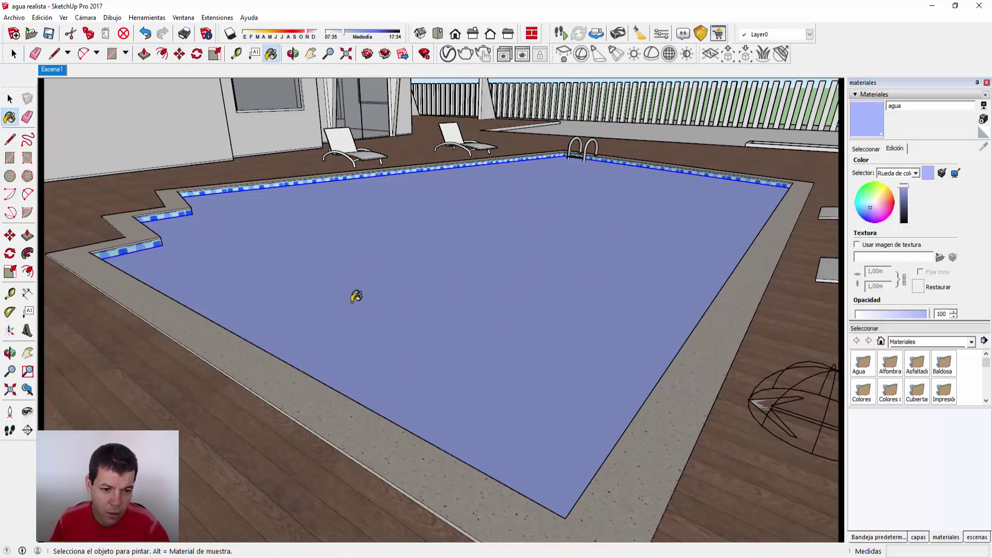
key("ctrl+shift")
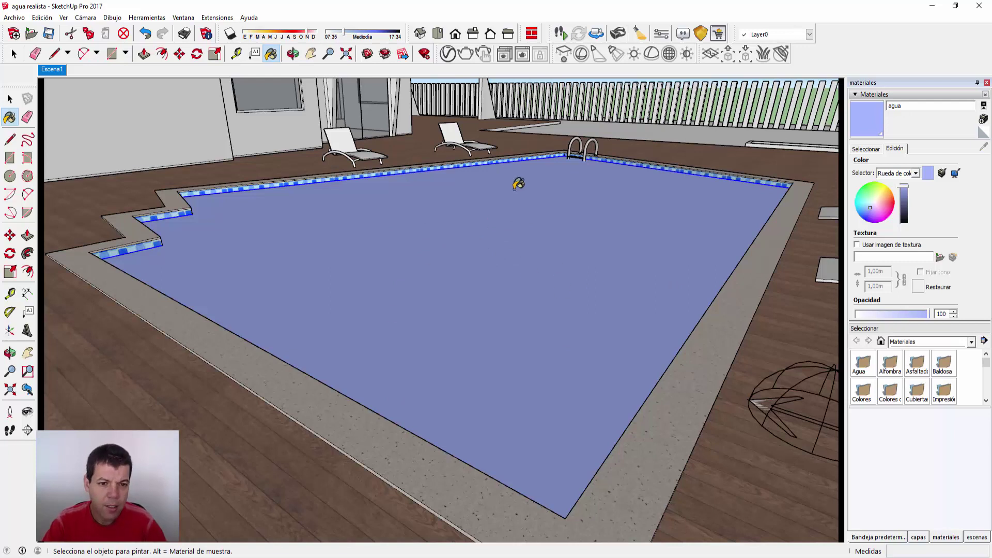
- Open the V-Ray Asset Editor, collapse its material library and move it to the left
left_click(448, 55)
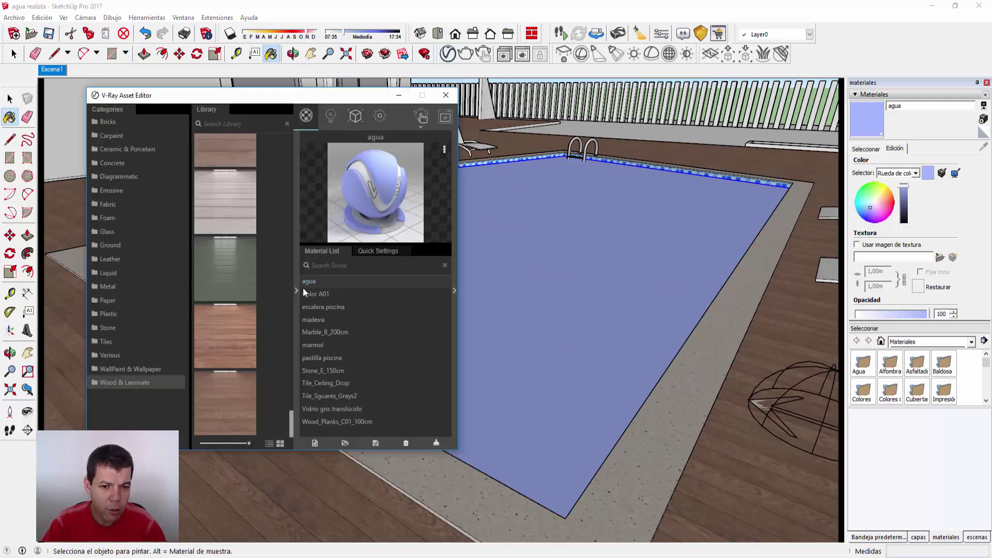
left_click_drag(321, 100, 267, 89)
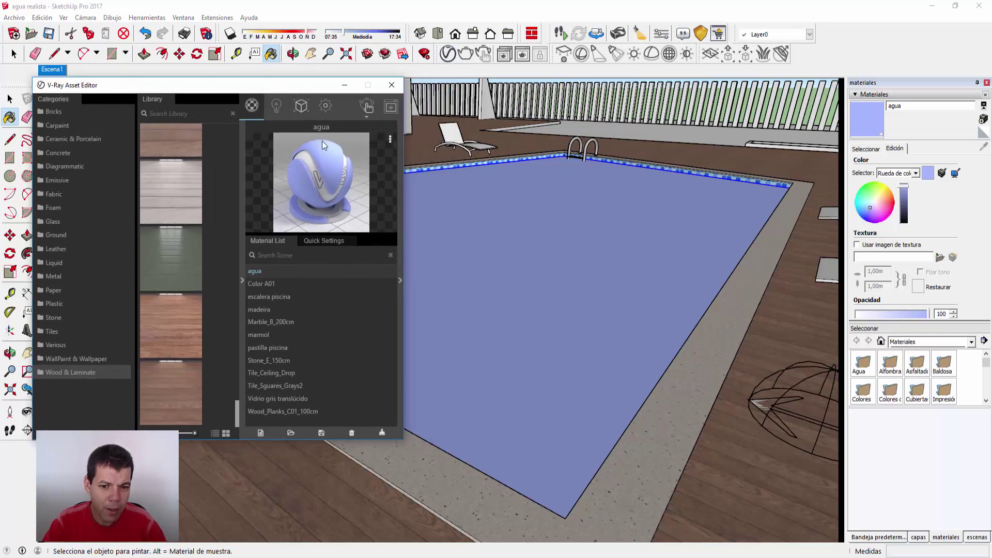
left_click(242, 280)
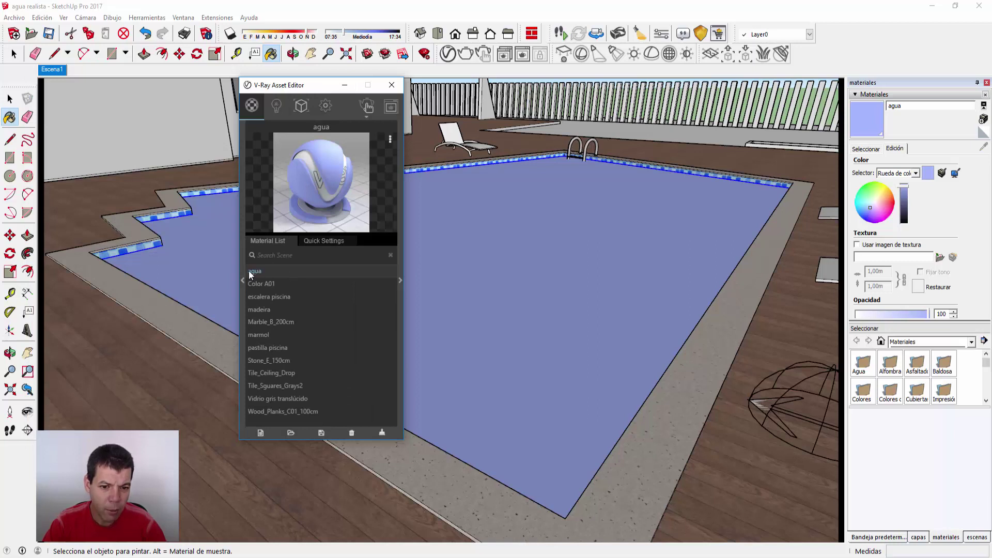
left_click_drag(304, 86, 145, 87)
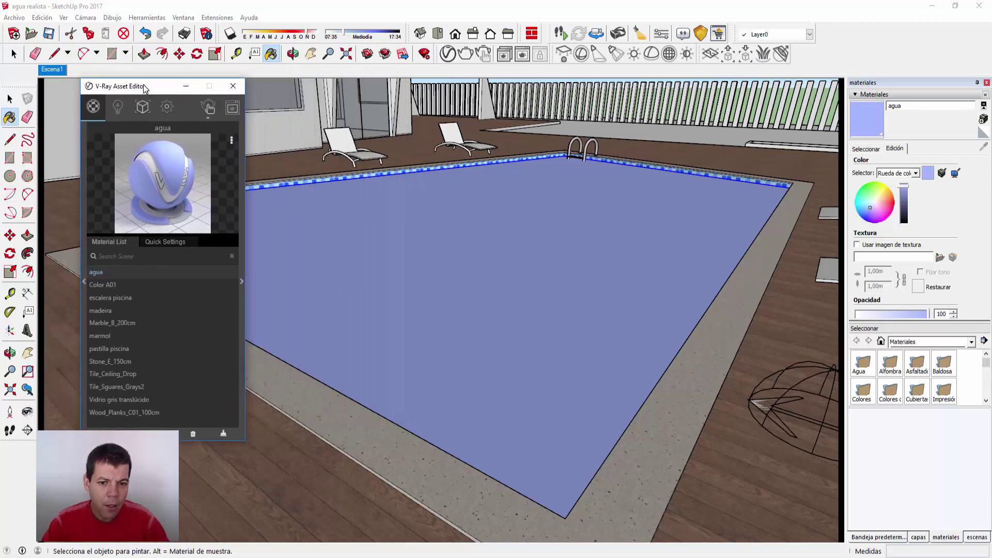
- In the V-Ray render settings, keep Interactive on and start rendering the pool at 800 × 450
left_click(168, 108)
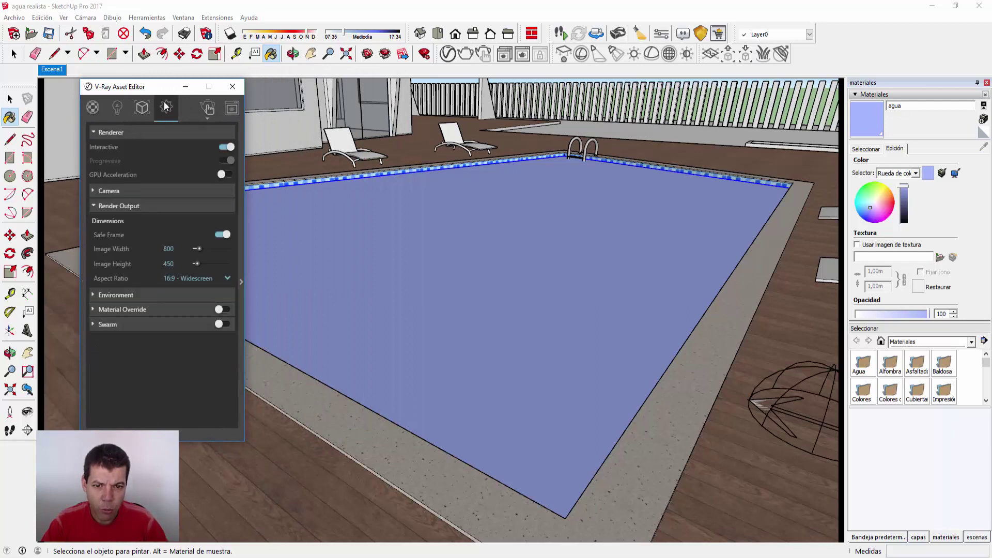
left_click(227, 147)
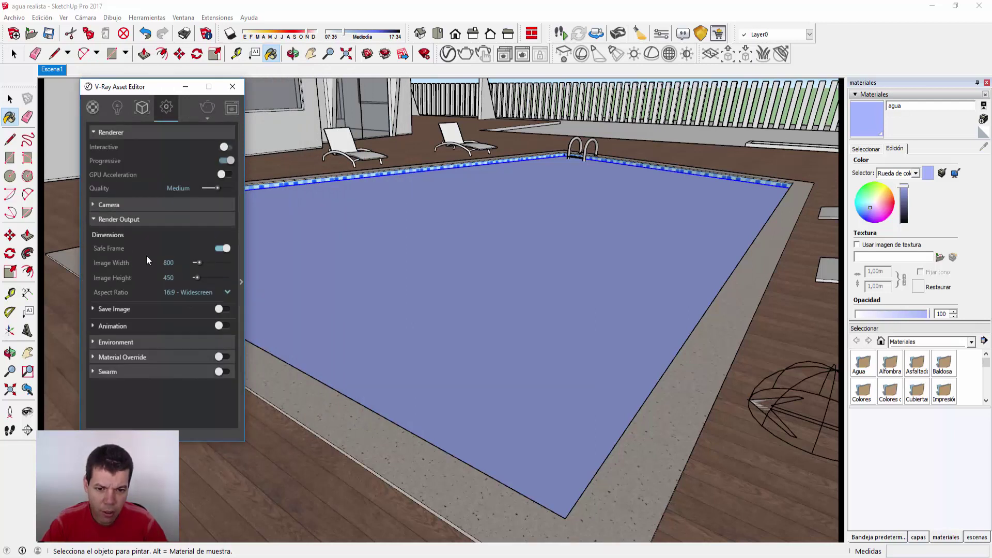
left_click(225, 147)
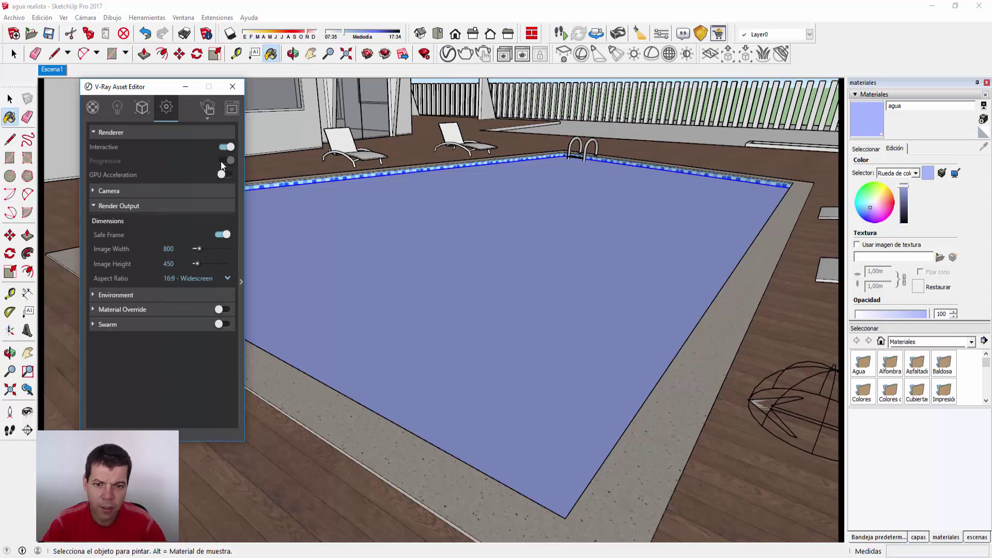
left_click(228, 147)
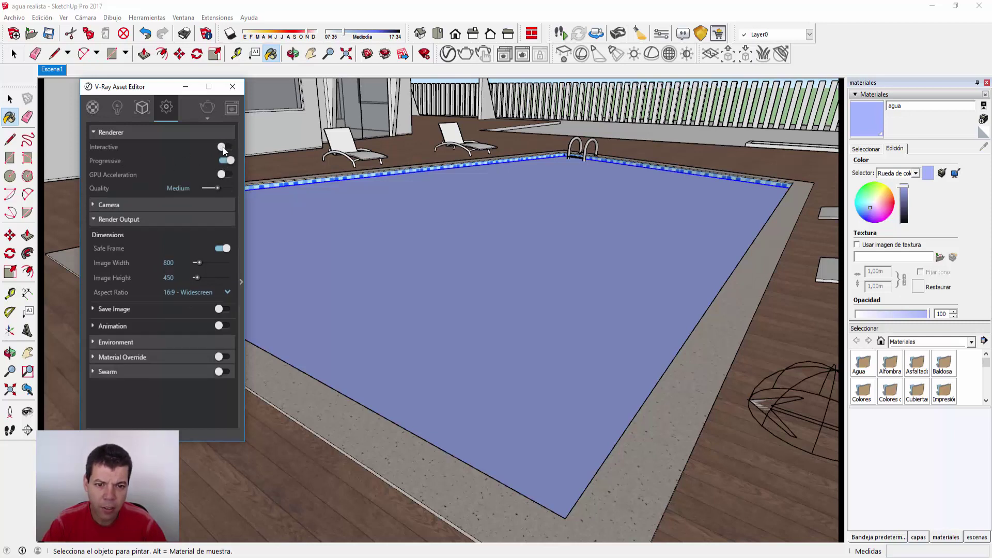
left_click(226, 148)
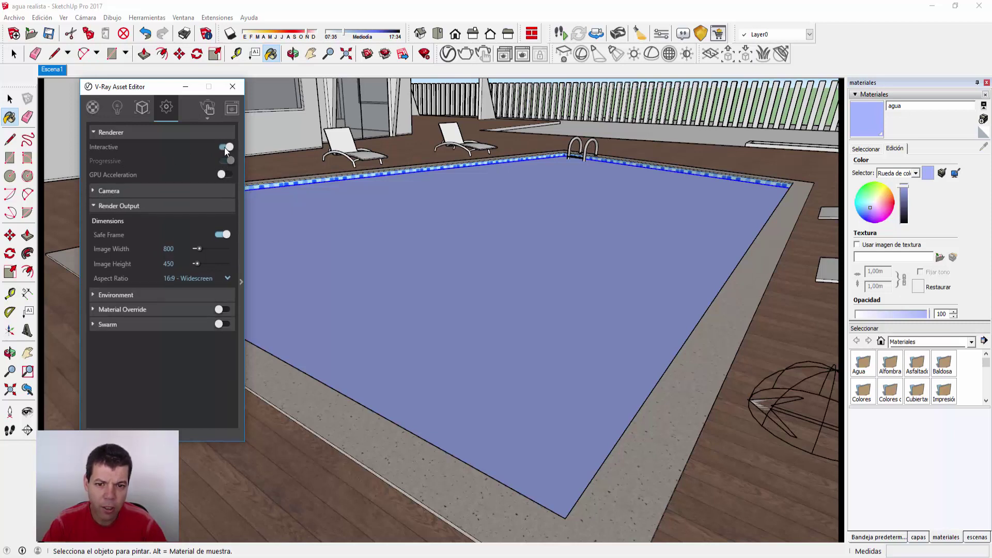
left_click(207, 109)
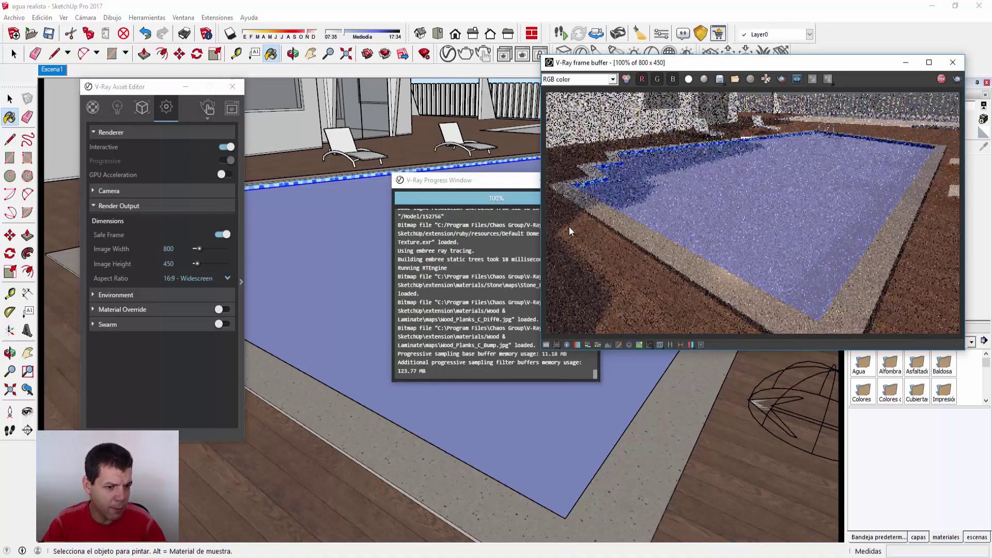
- Arrange the render windows and open the agua material's Generic parameters in the V-Ray editor
left_click_drag(500, 183, 383, 92)
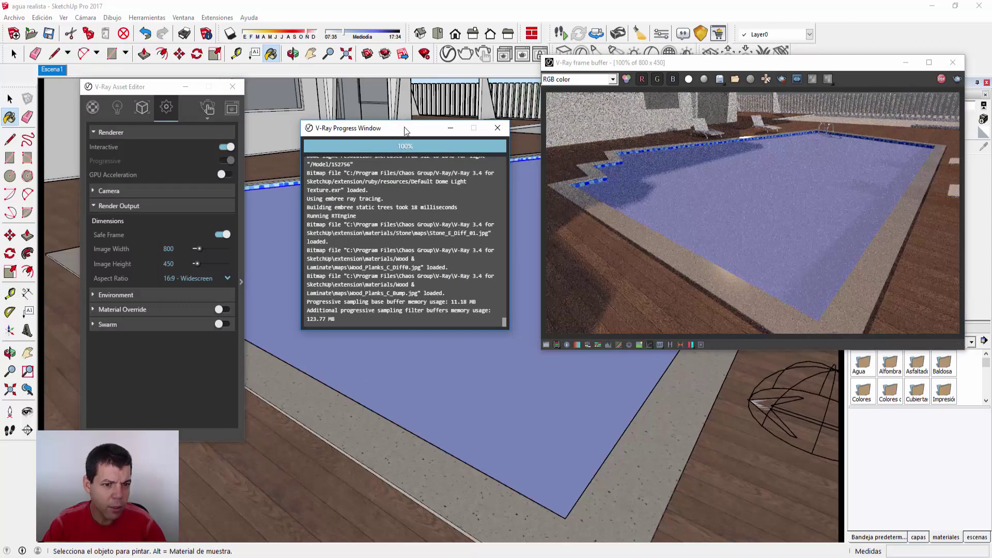
left_click_drag(709, 62, 673, 85)
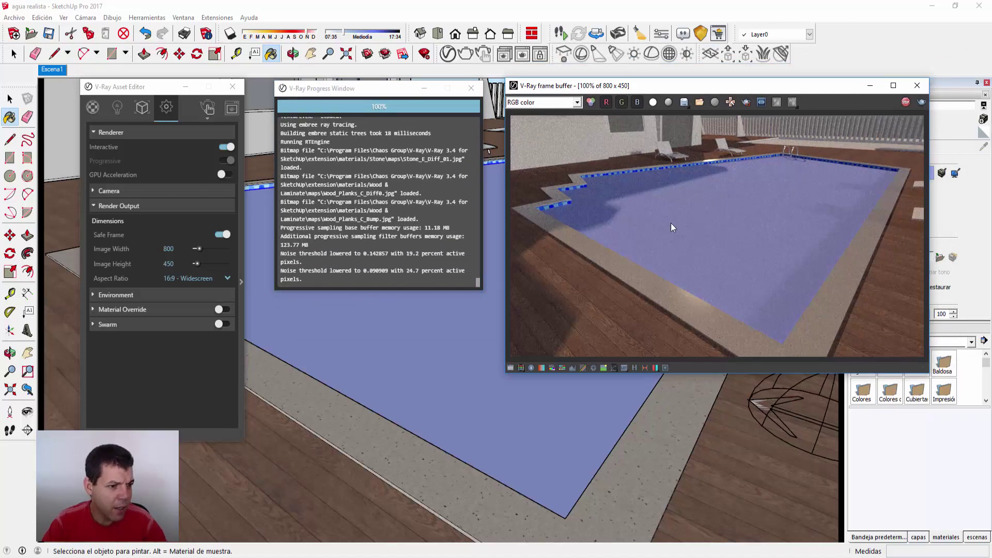
left_click_drag(162, 82, 159, 76)
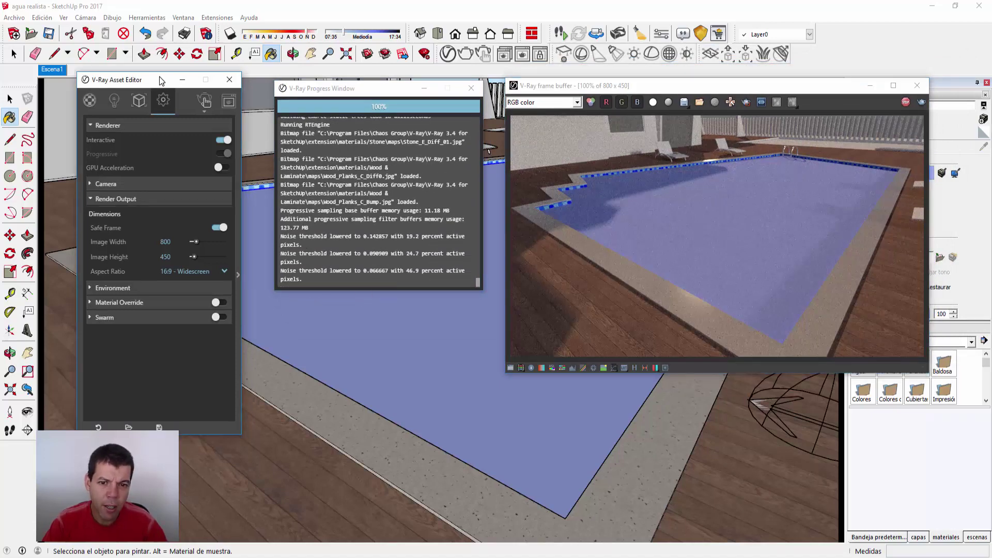
left_click(89, 104)
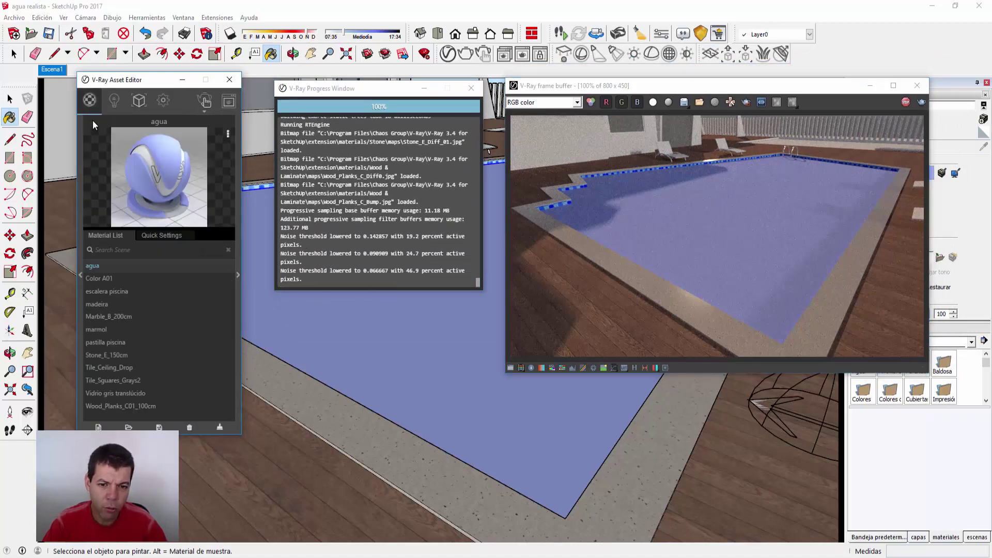
left_click(157, 234)
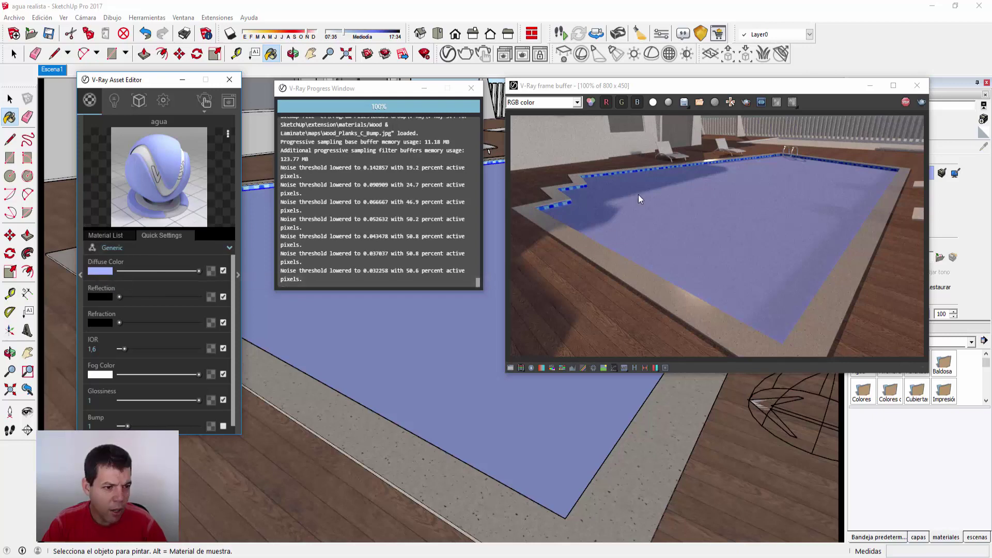
- Set agua's diffuse colour to white and push Reflection and Refraction to full
left_click(104, 273)
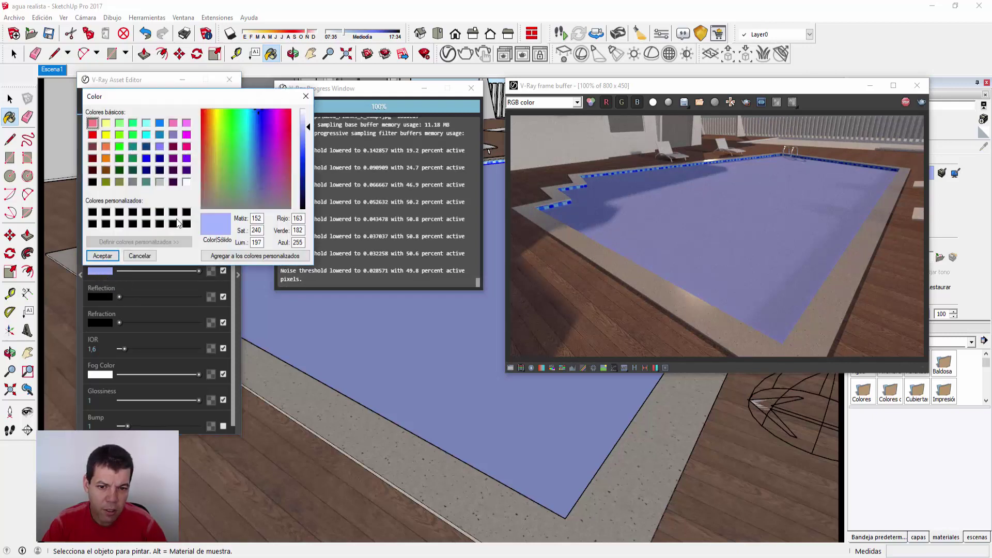
left_click(187, 182)
left_click(110, 258)
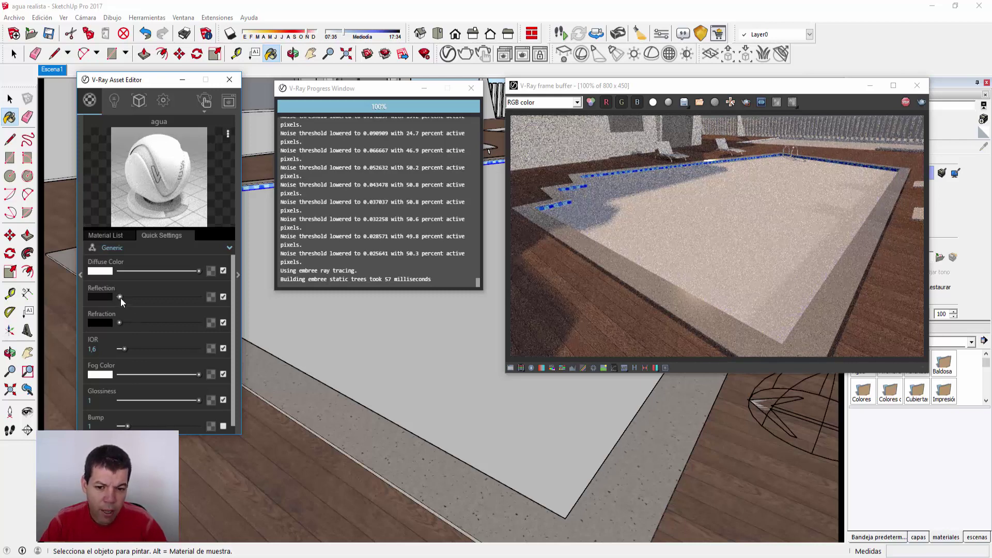
left_click_drag(120, 298, 208, 296)
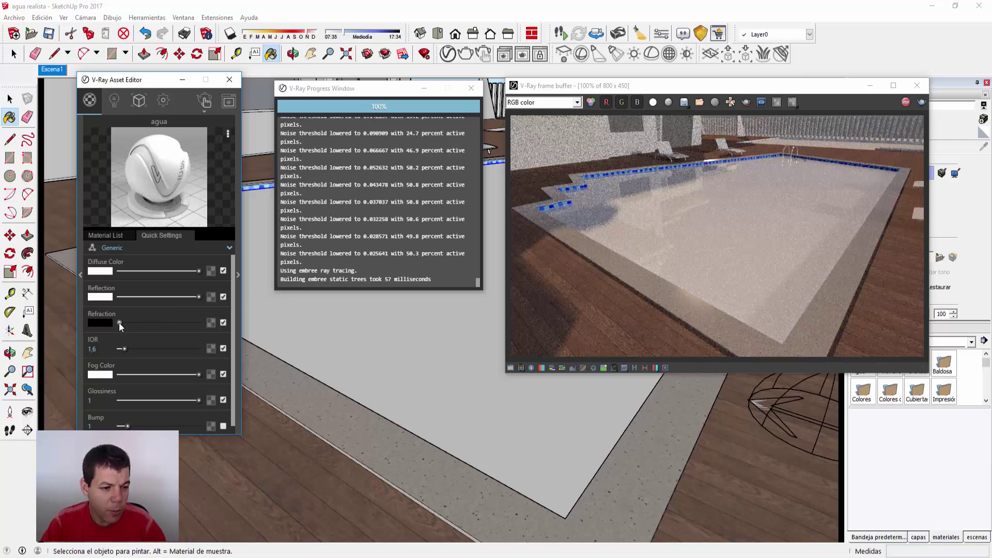
left_click_drag(119, 323, 207, 321)
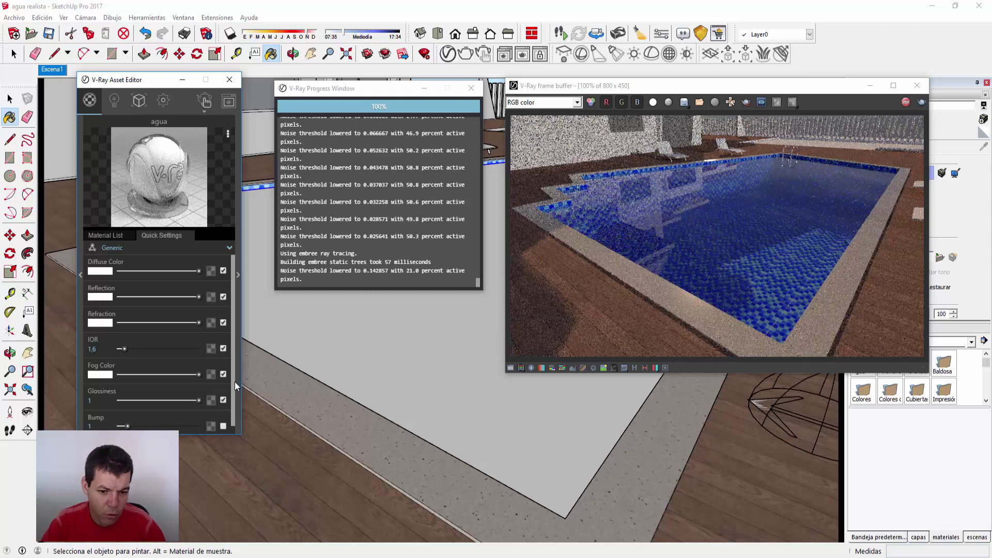
scroll(170, 428, "down", 1)
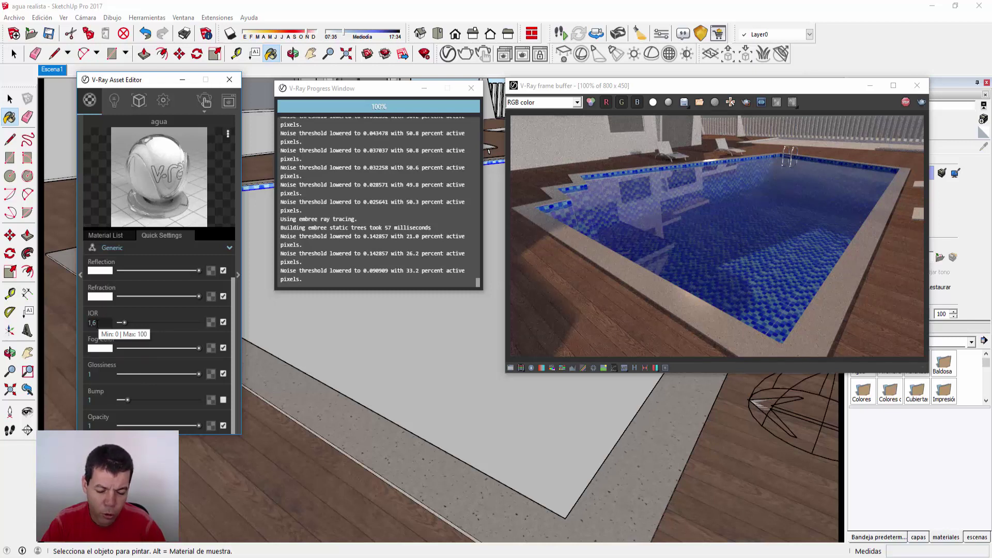
- Set the agua IOR to 1.33, then switch to Chrome and open a new tab
double_click(94, 323)
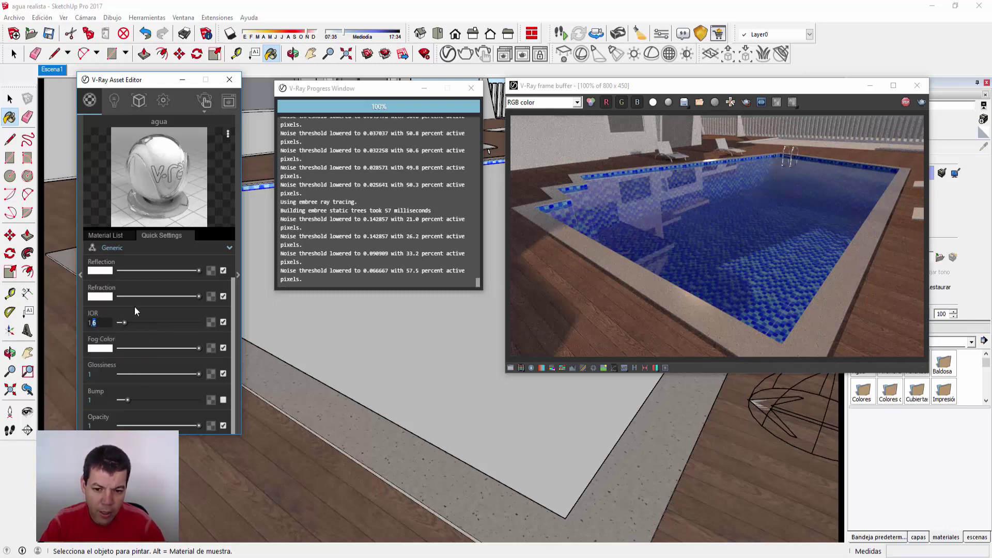
type("33")
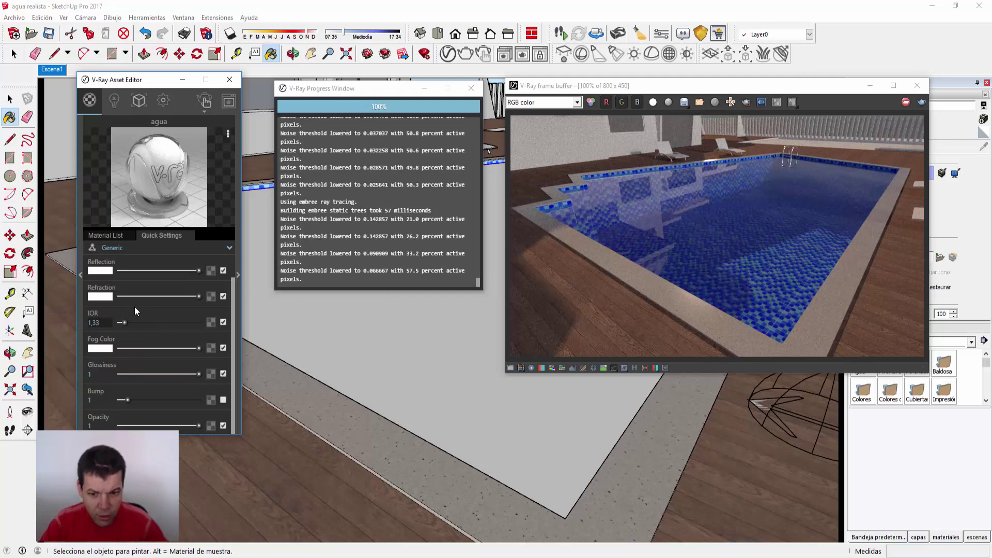
key("Return")
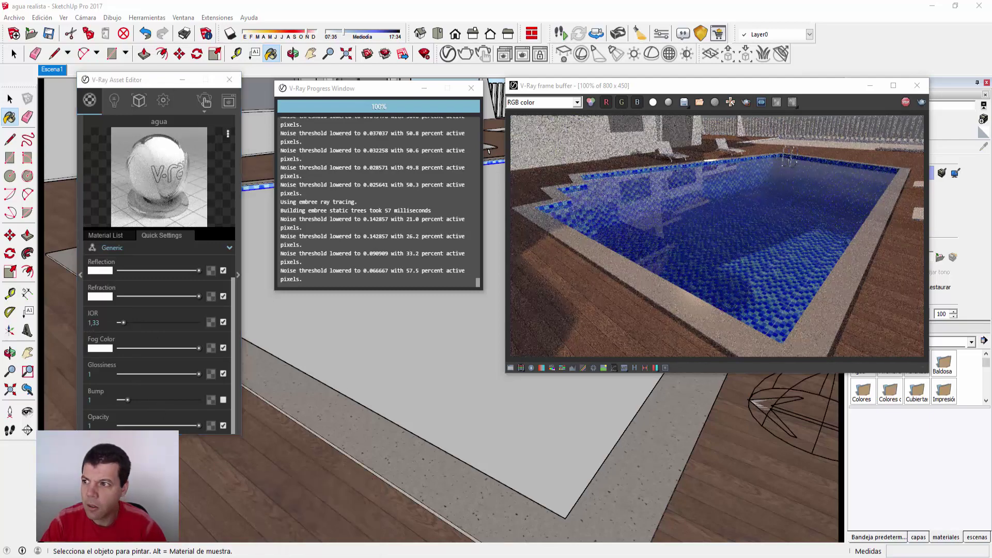
key("alt+Tab")
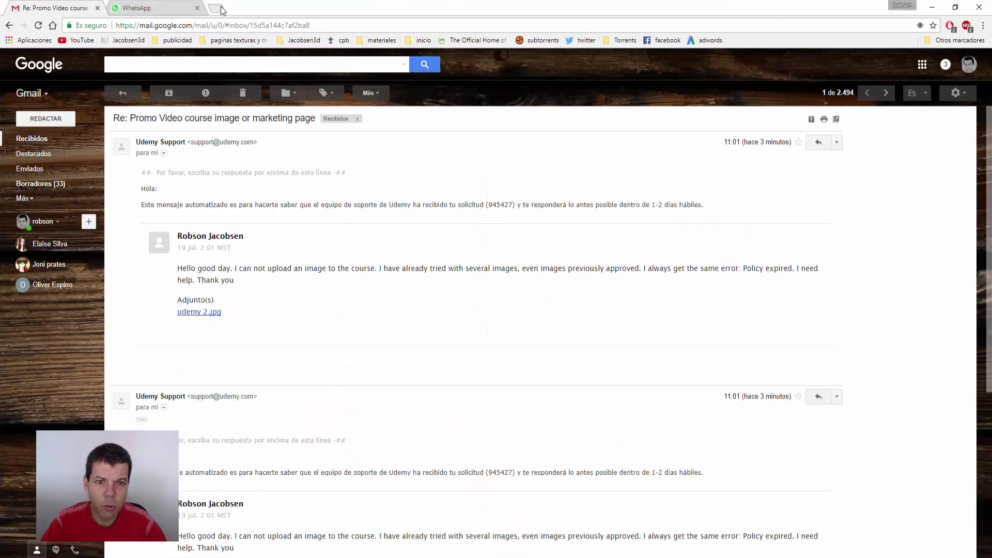
left_click(222, 8)
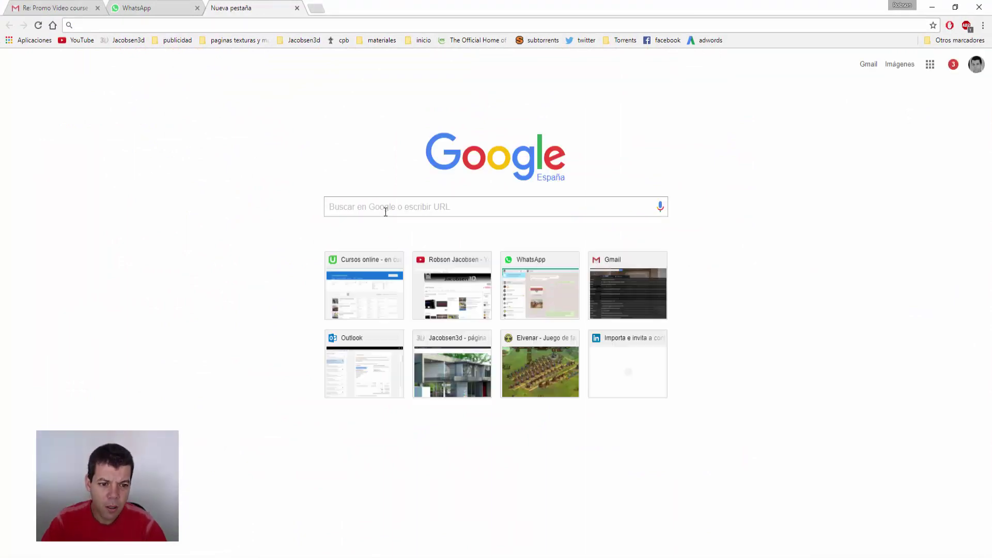
- Search Google for 'ior', view the IOR chart listing water at 1.33, and return to SketchUp
left_click(385, 212)
type("i")
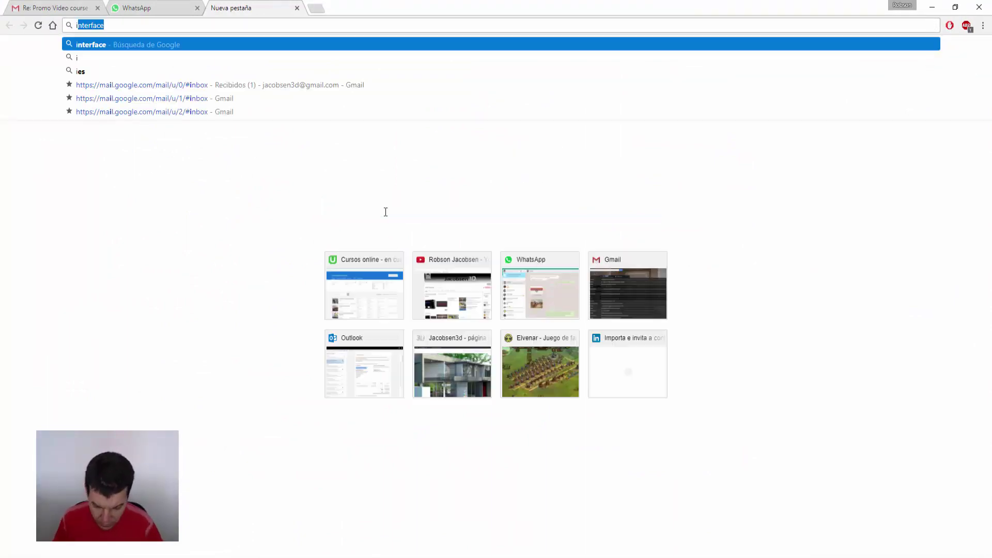
type("ro")
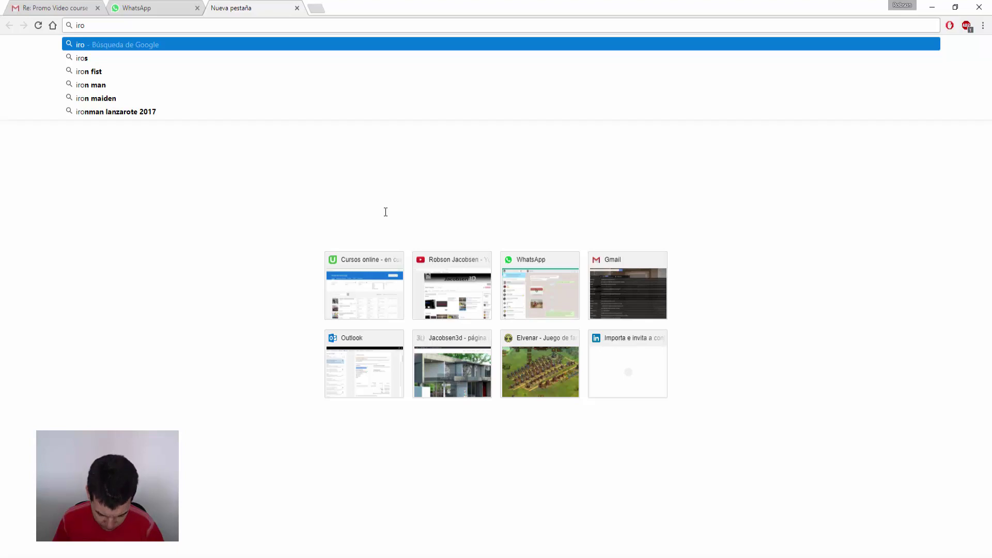
key("BackSpace")
key("BackSpace")
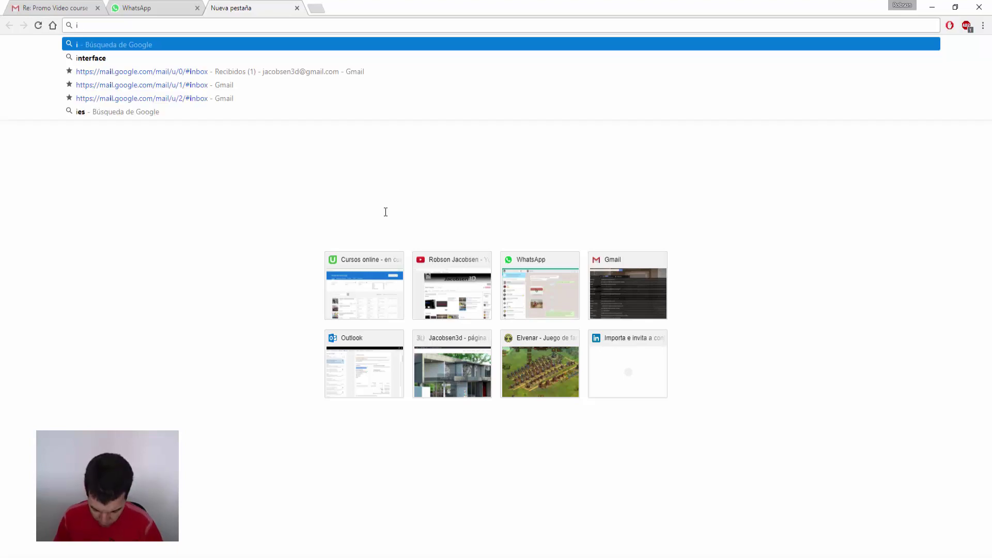
type("or")
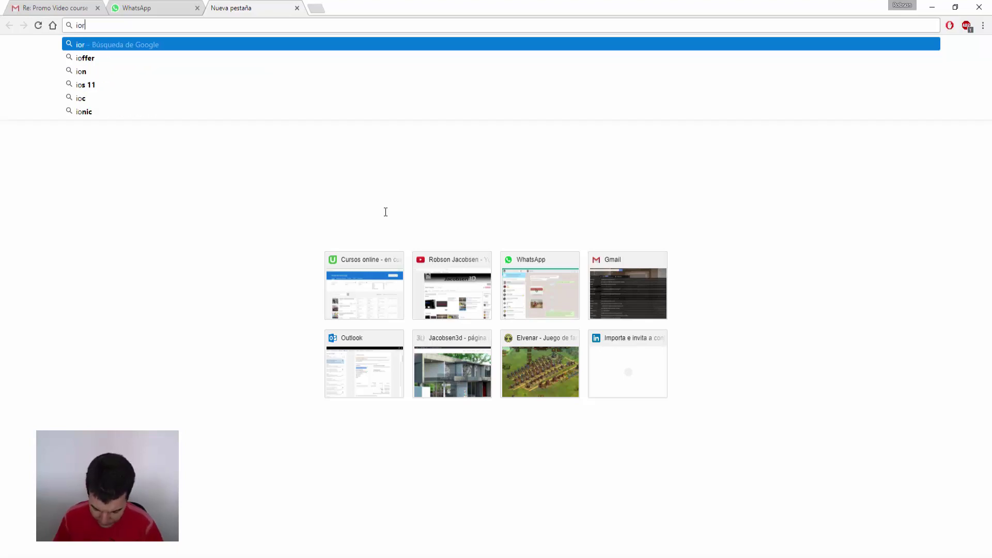
key("Return")
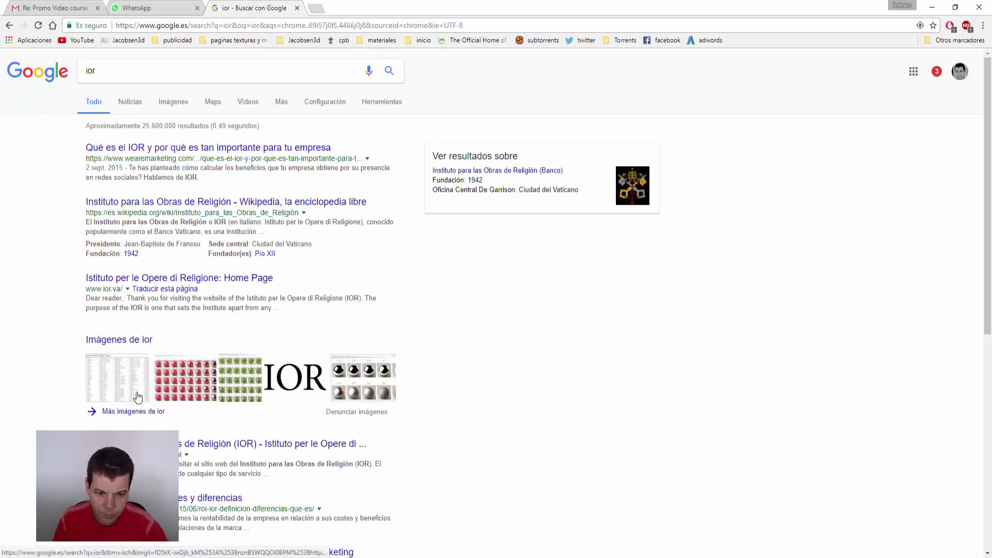
left_click(135, 395)
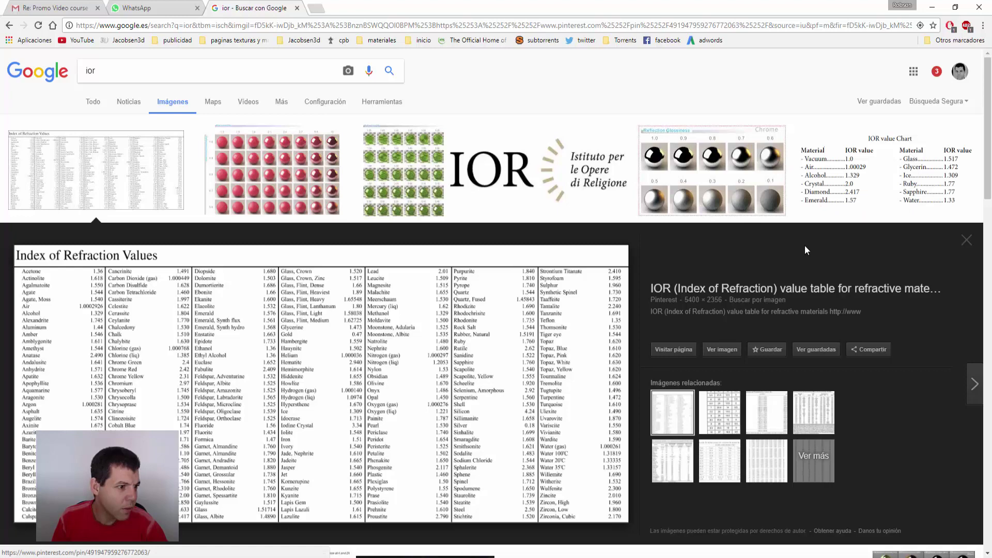
left_click(840, 187)
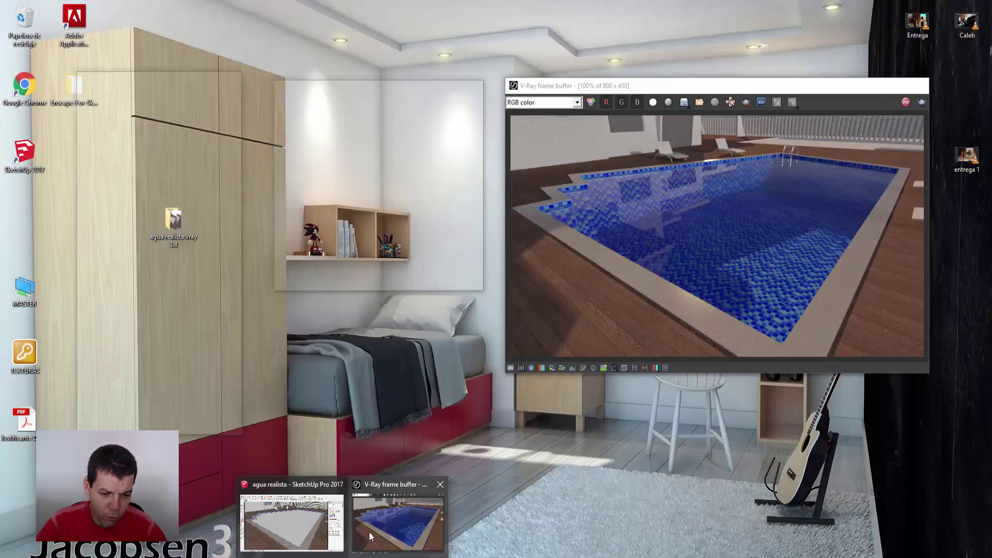
left_click(367, 532)
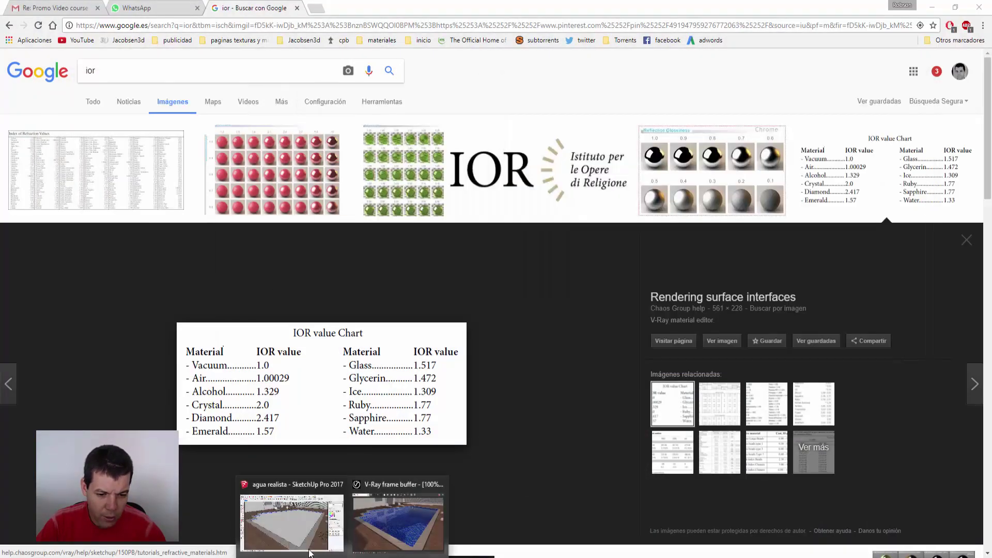
left_click(292, 517)
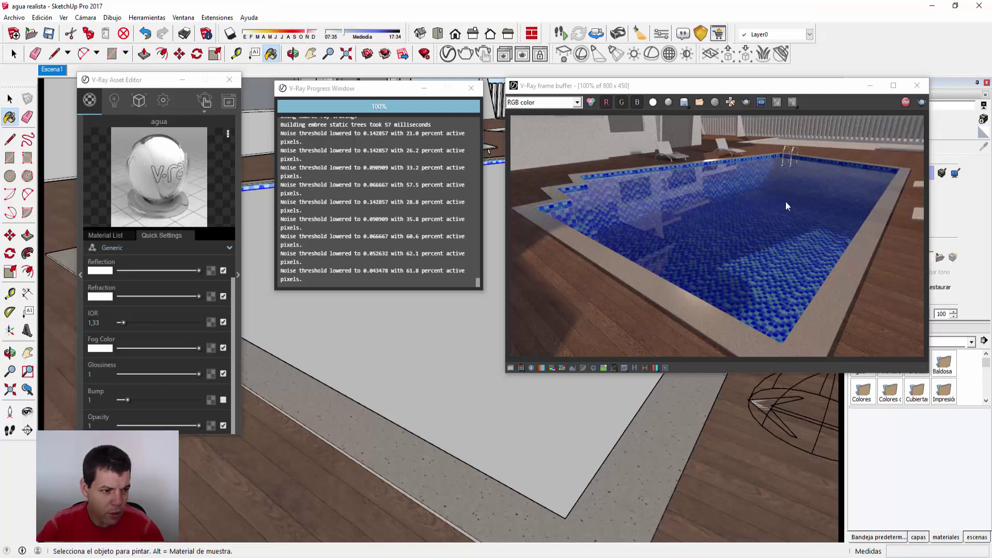
- Enable Bump on the agua material and open its bump texture list, scrolling toward Noise
left_click(234, 348)
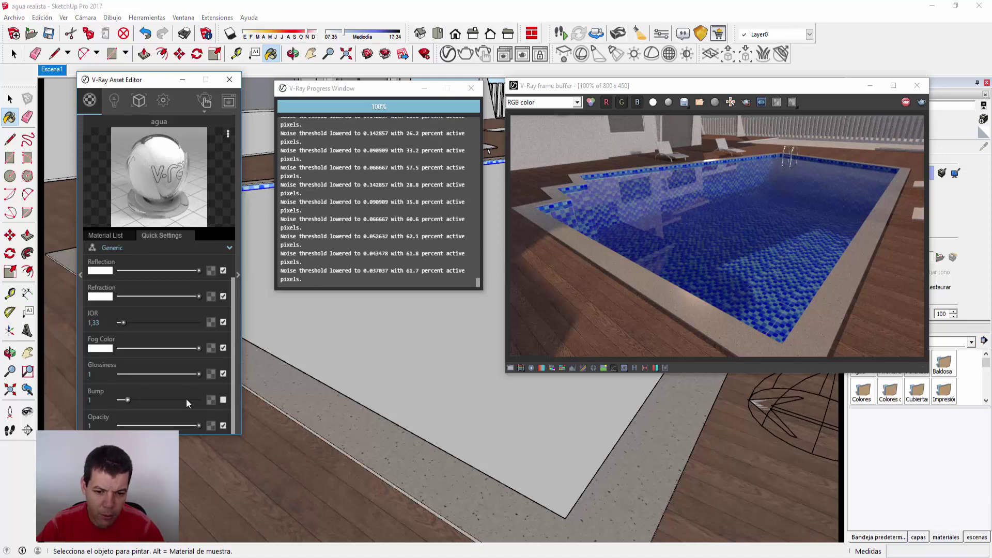
left_click(223, 400)
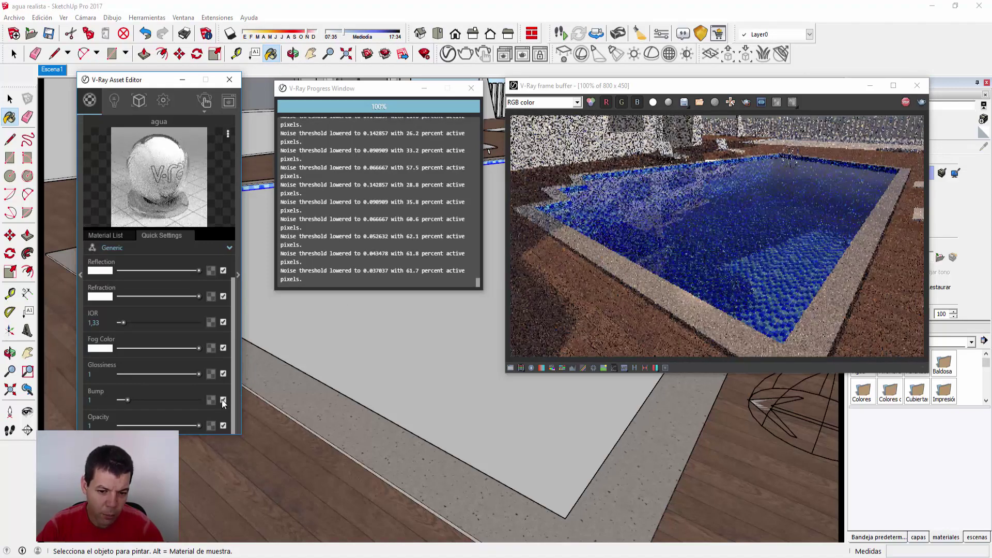
left_click(210, 400)
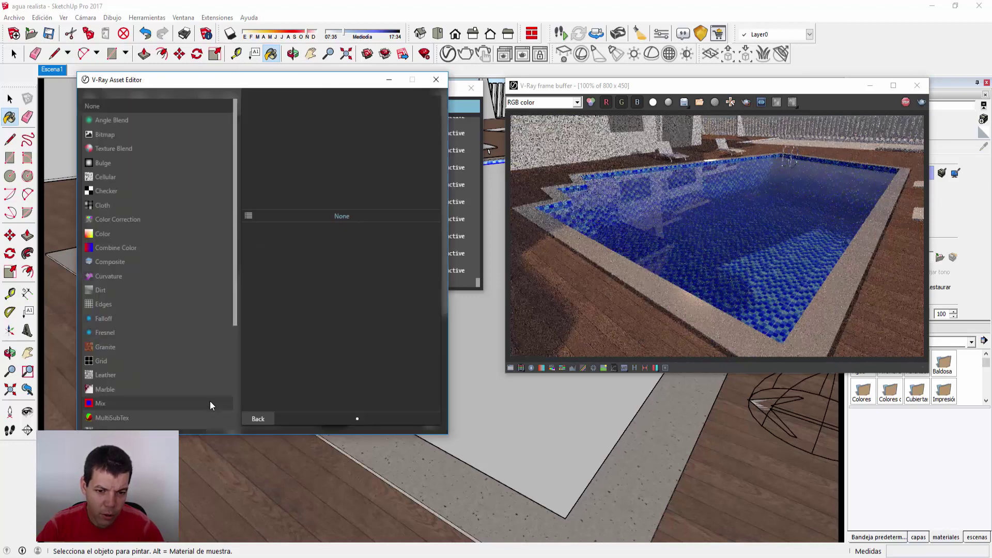
left_click(254, 418)
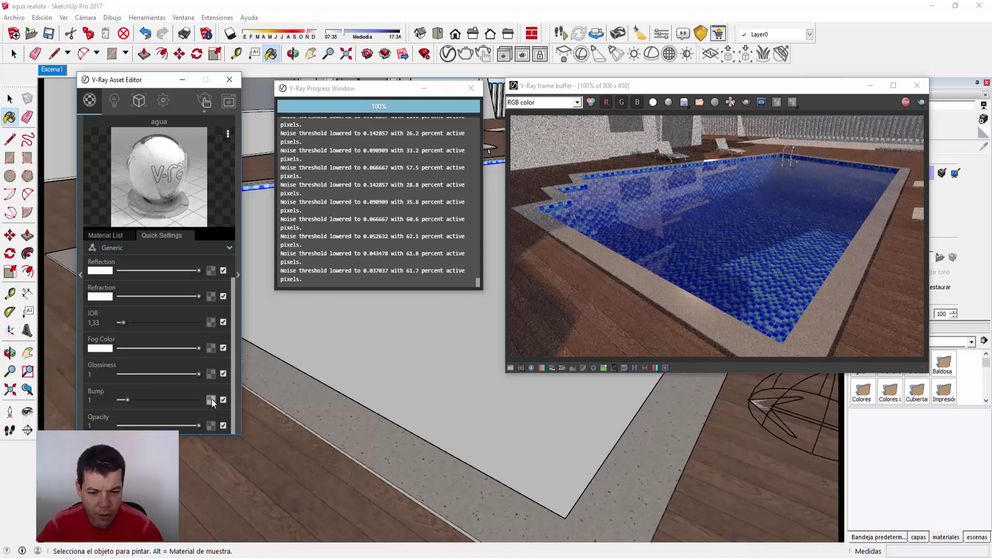
left_click(211, 400)
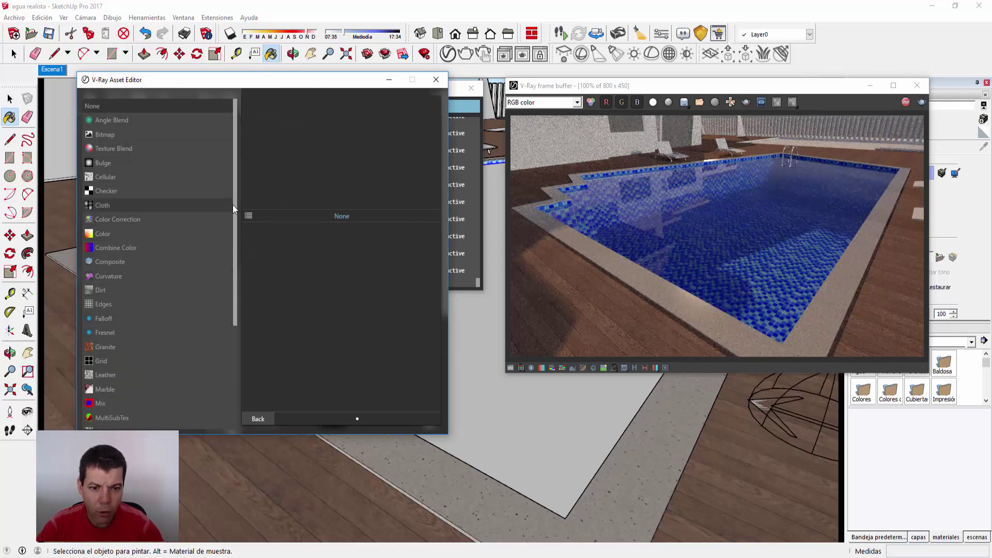
left_click_drag(237, 206, 225, 291)
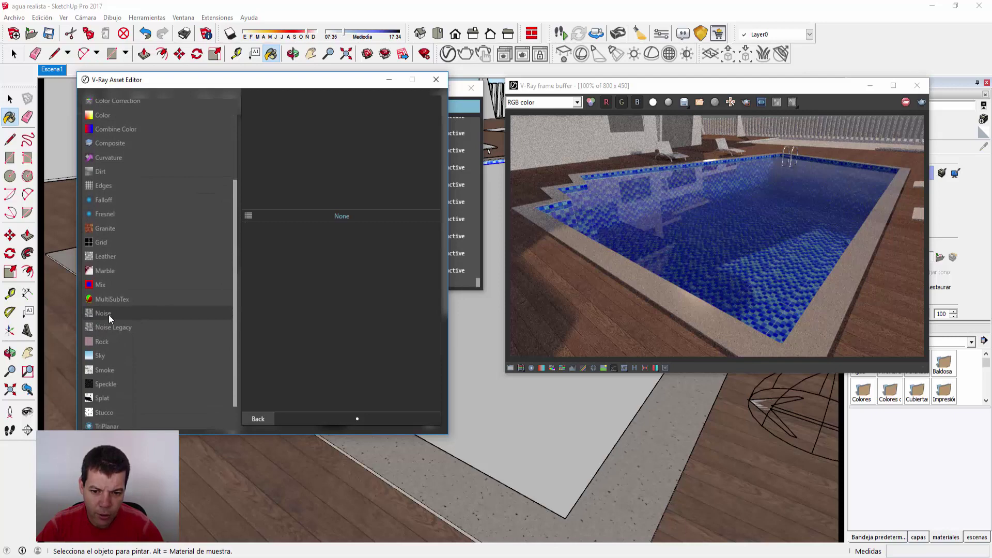
- Drive the agua bump with a Noise texture of amplitude 10, then return to the material
left_click(107, 314)
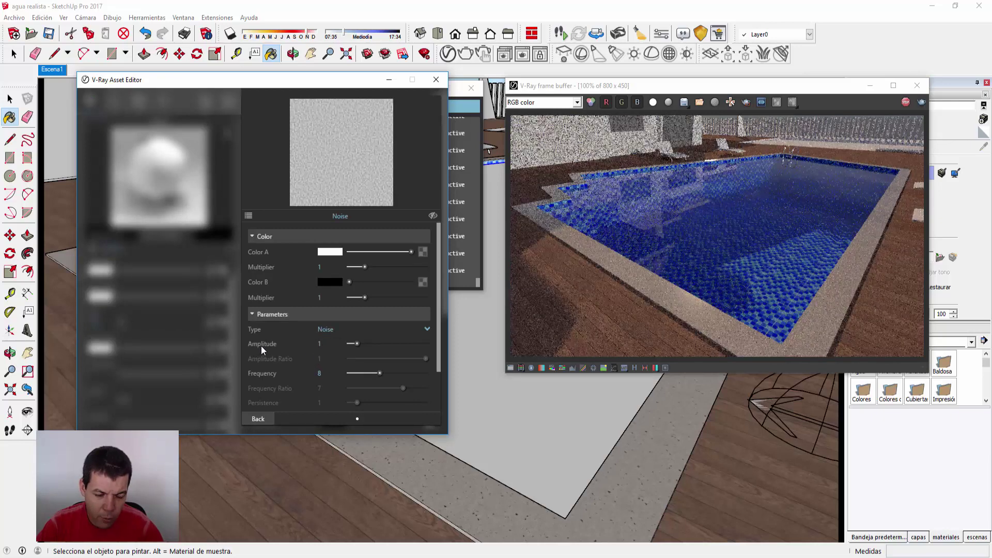
left_click(319, 344)
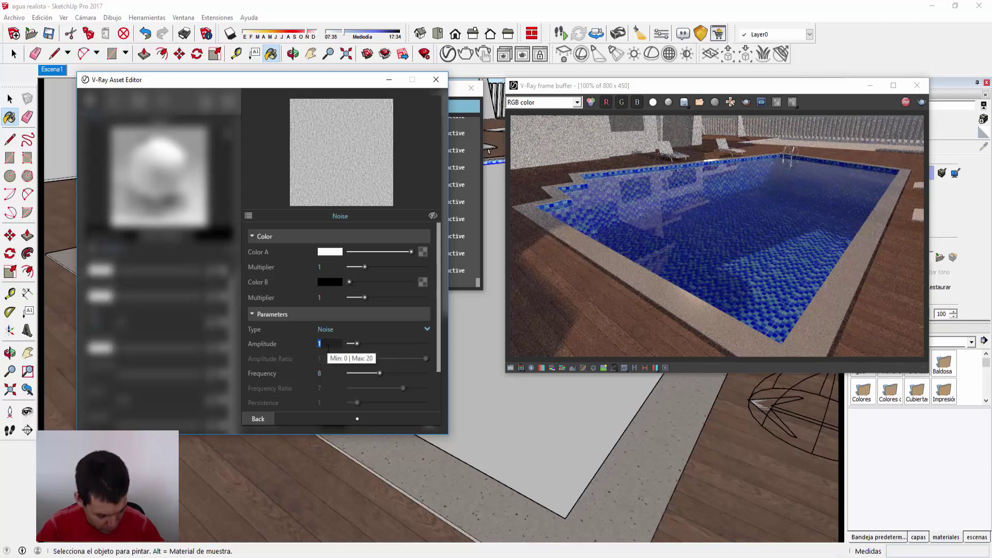
type("10")
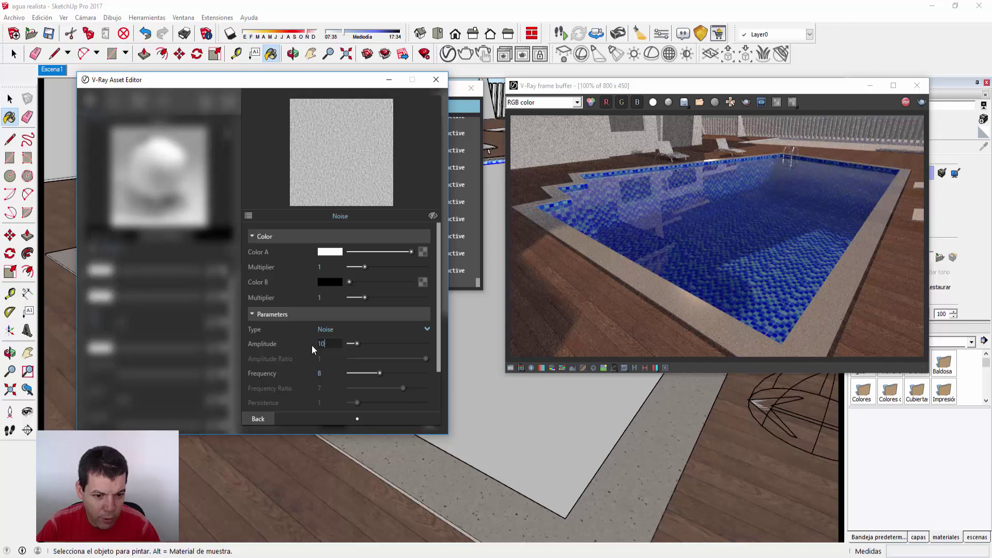
key("Return")
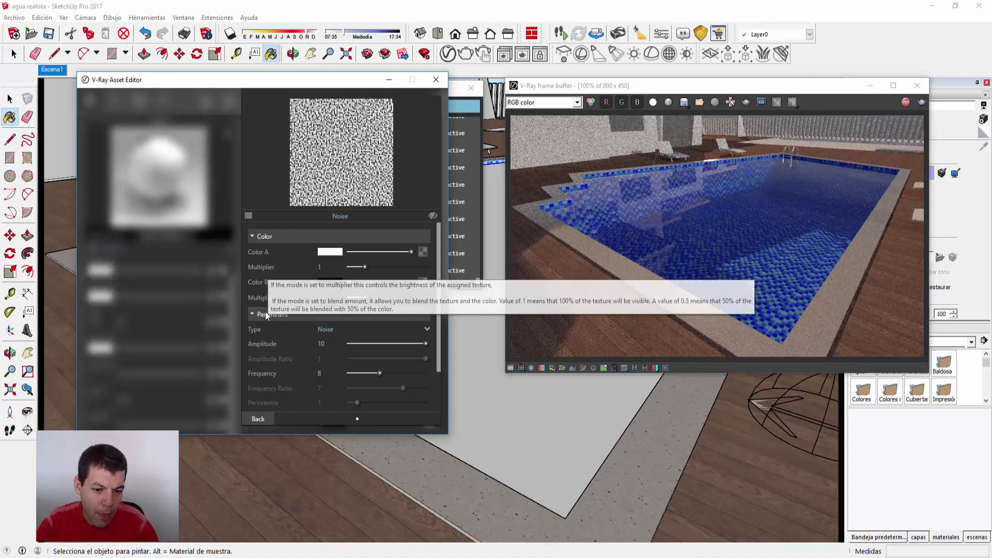
left_click(256, 419)
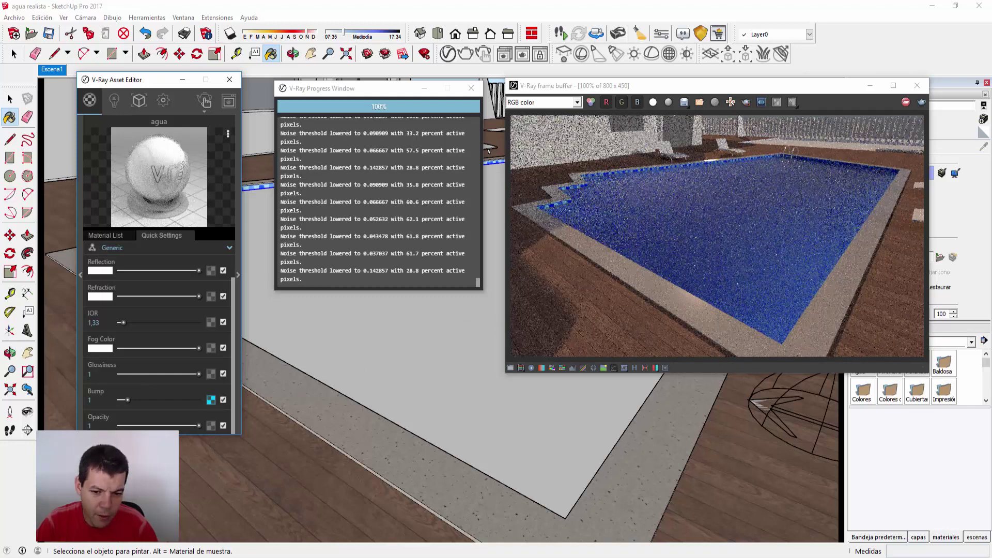
- Set the agua Bump strength to 0,2 and open its Noise bump texture
left_click_drag(94, 402, 76, 403)
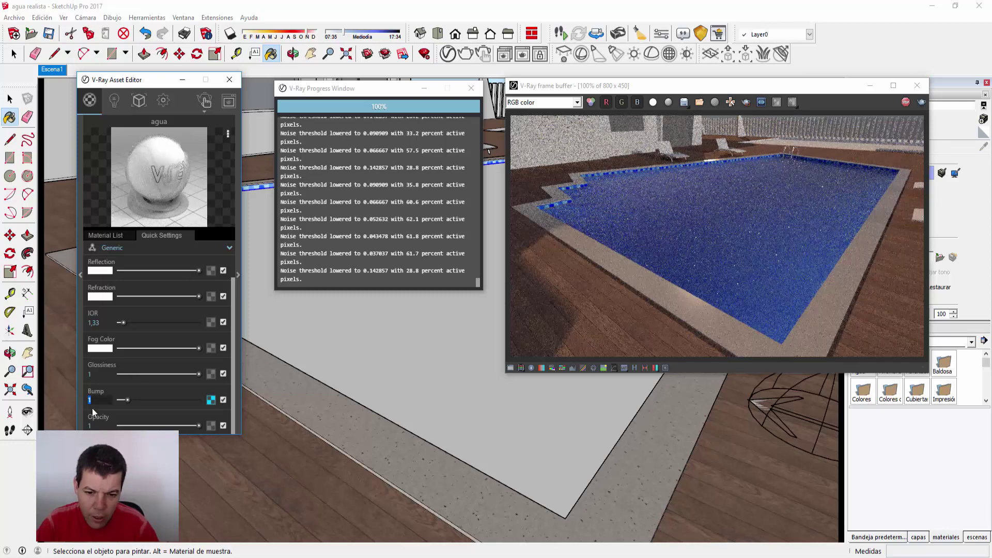
type("0")
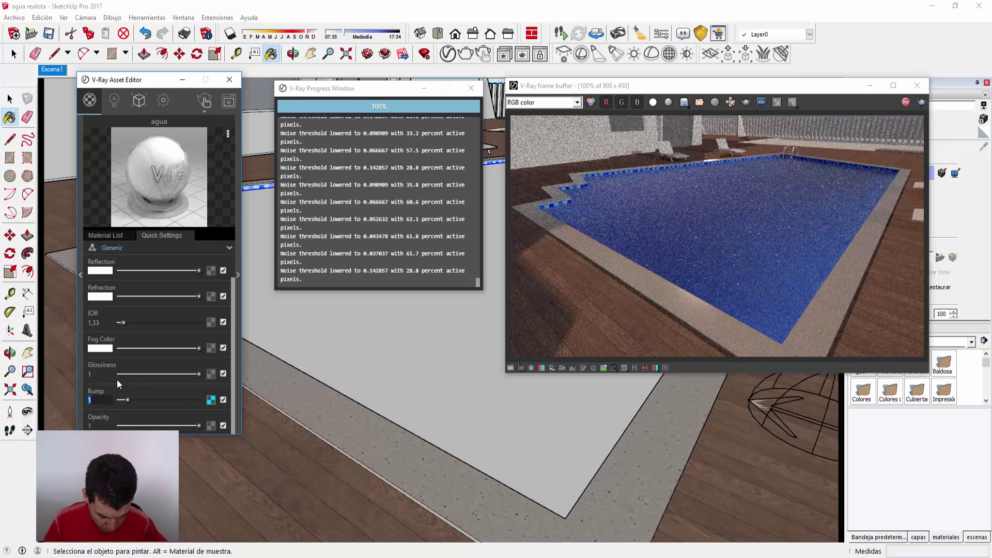
type(",2")
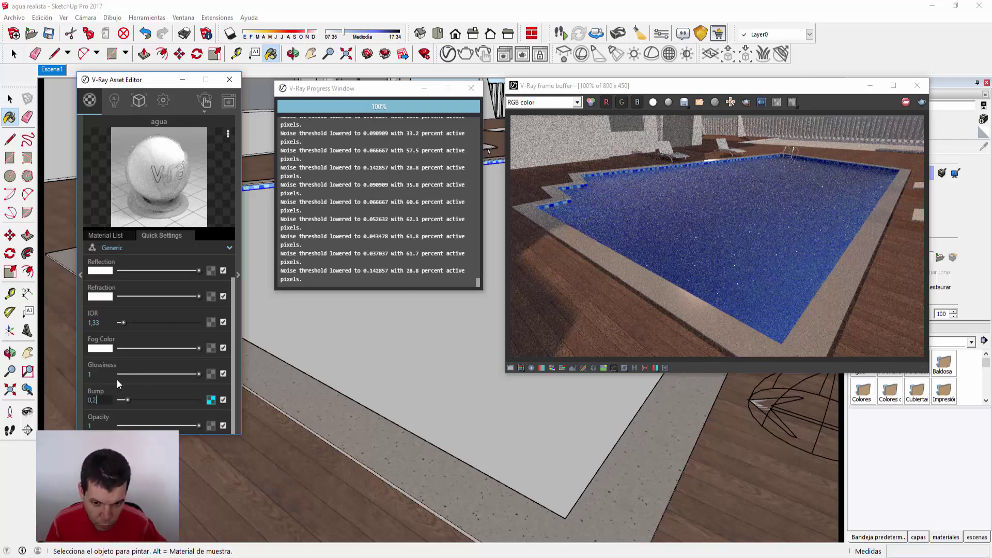
key("Return")
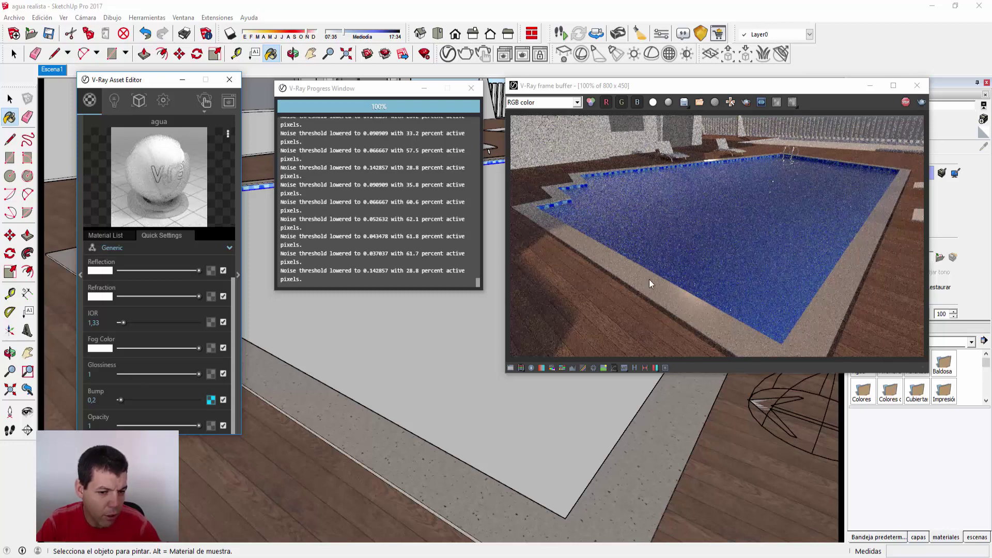
left_click(211, 402)
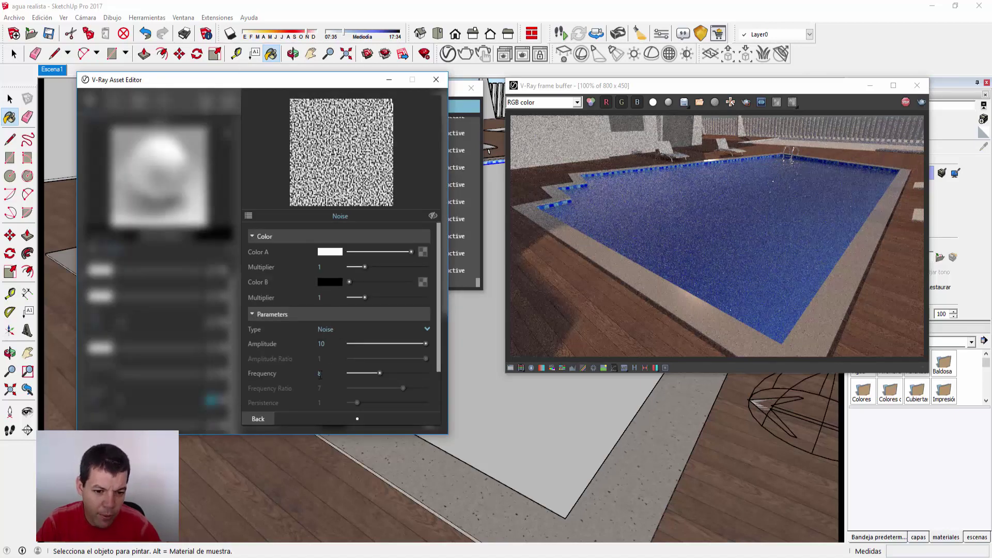
- Try a Noise frequency of 1, then settle on 0,1 for the water bump
left_click(320, 374)
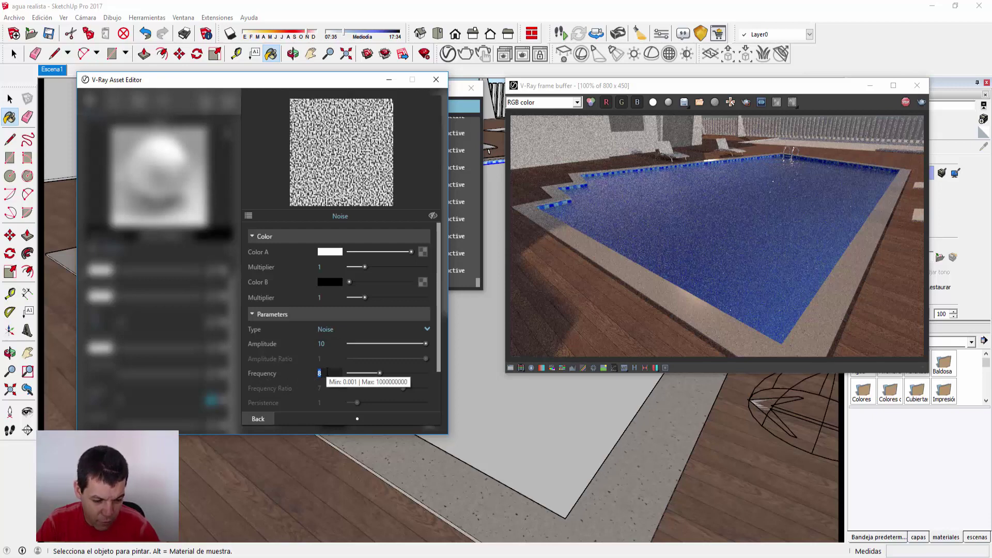
type("1")
key("Return")
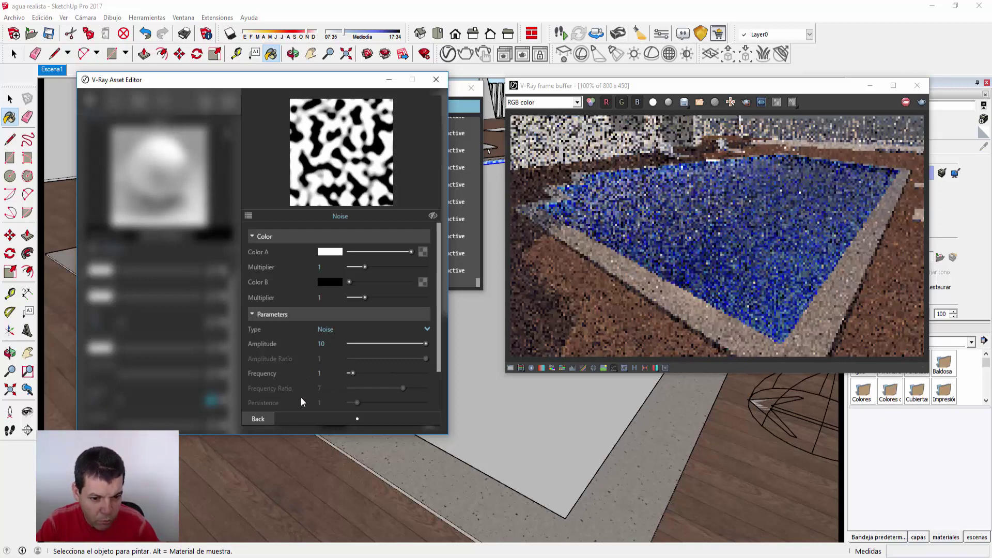
left_click(259, 420)
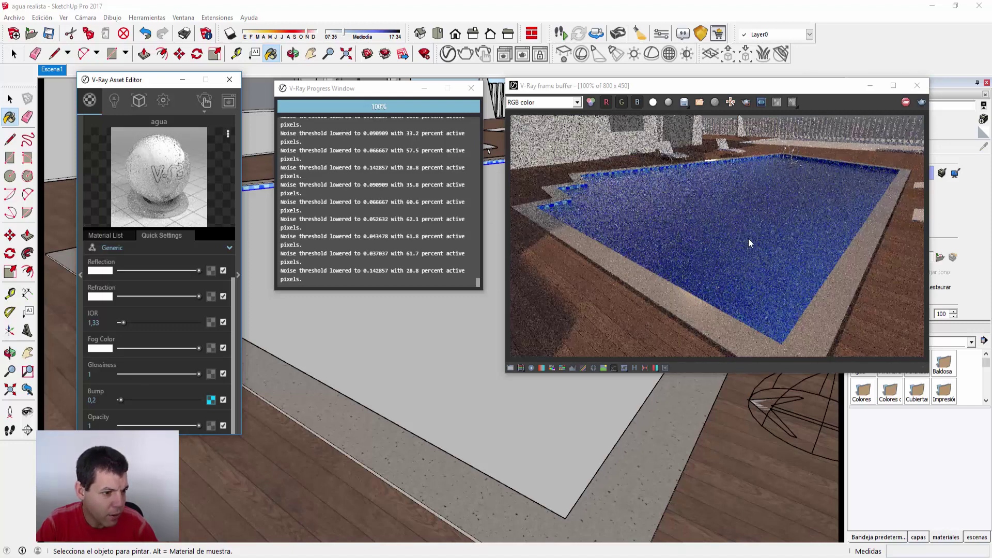
left_click(211, 400)
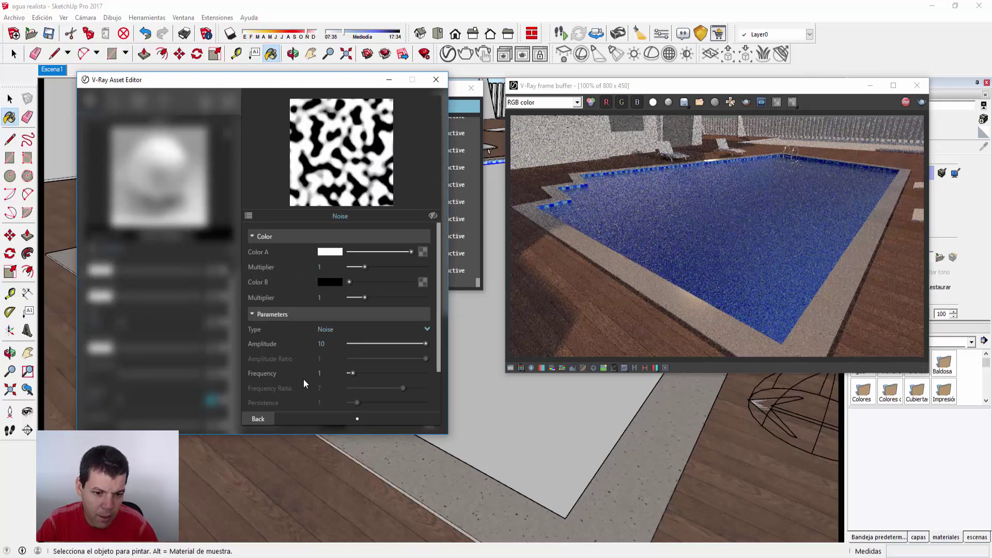
type("0")
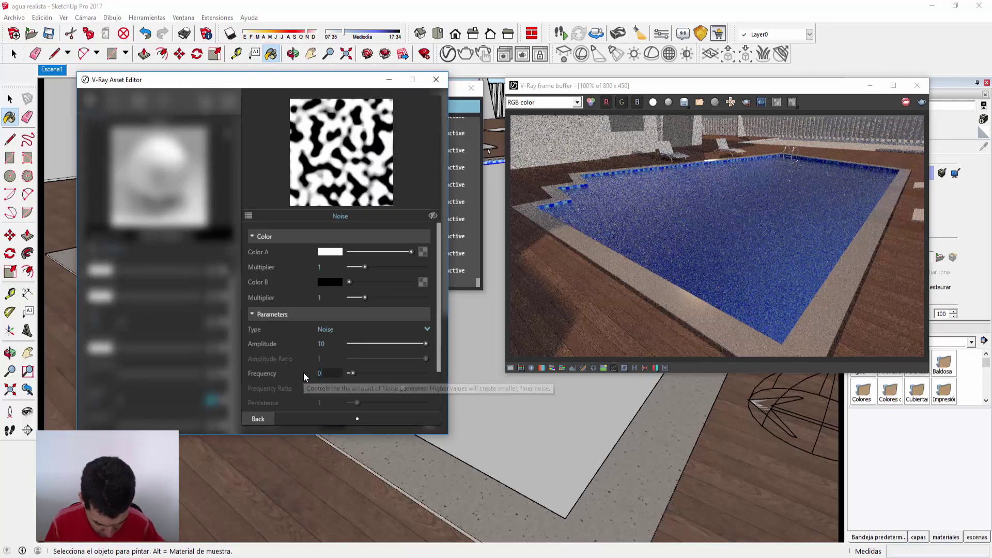
type(",1")
key("Return")
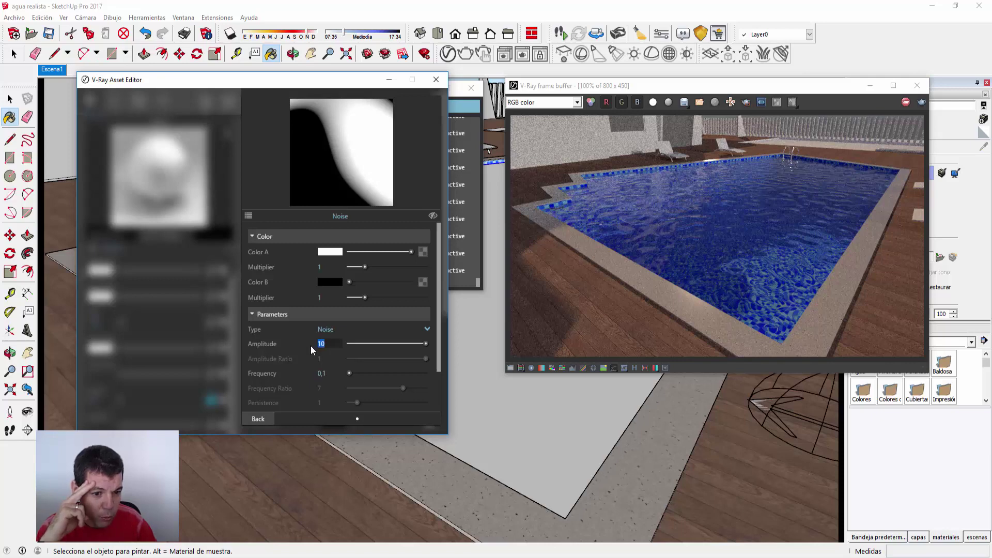
- Lower the Noise amplitude to 7 and go back to the agua material settings
type("7")
key("Return")
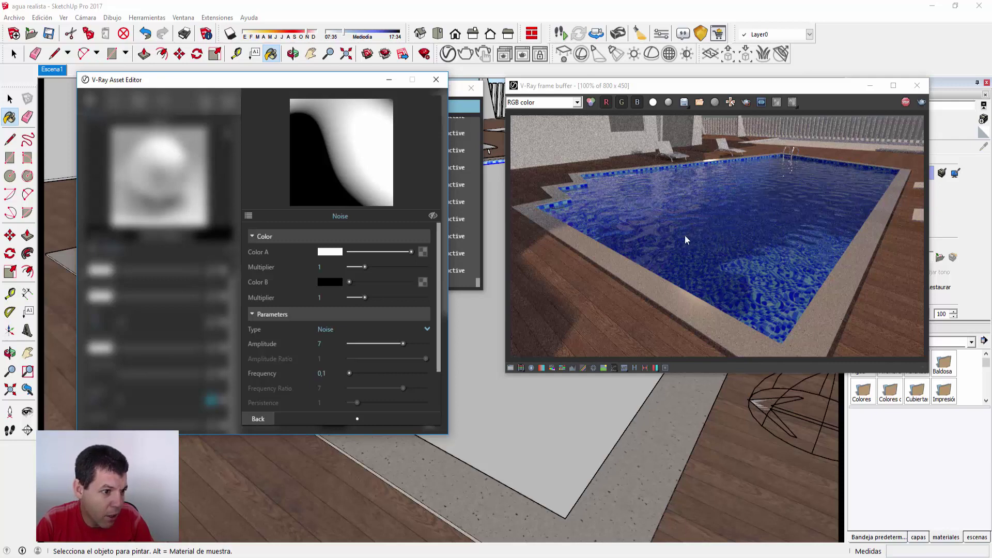
left_click(269, 419)
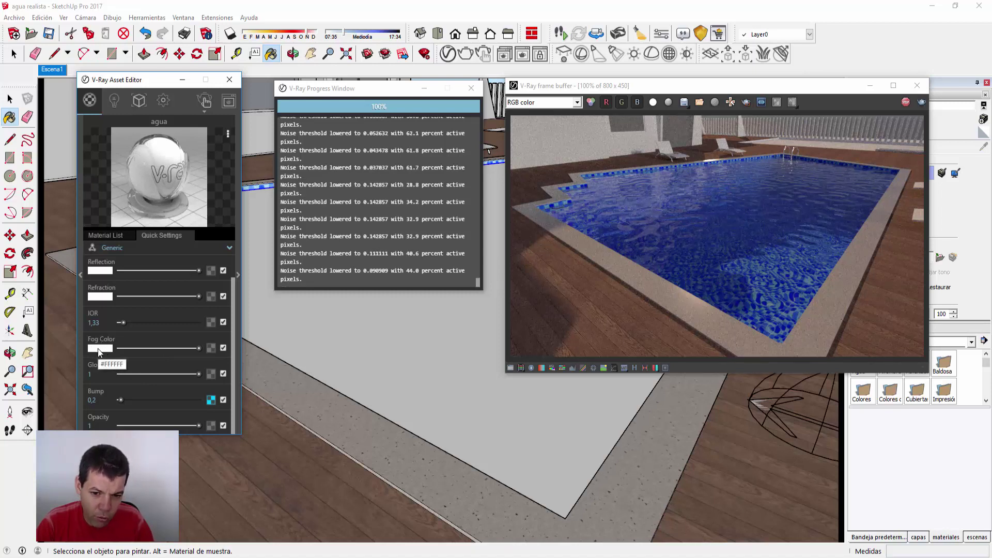
- Cancel the Fog Color picker, keeping white fog, and bring up the V-Ray Settings
left_click(98, 348)
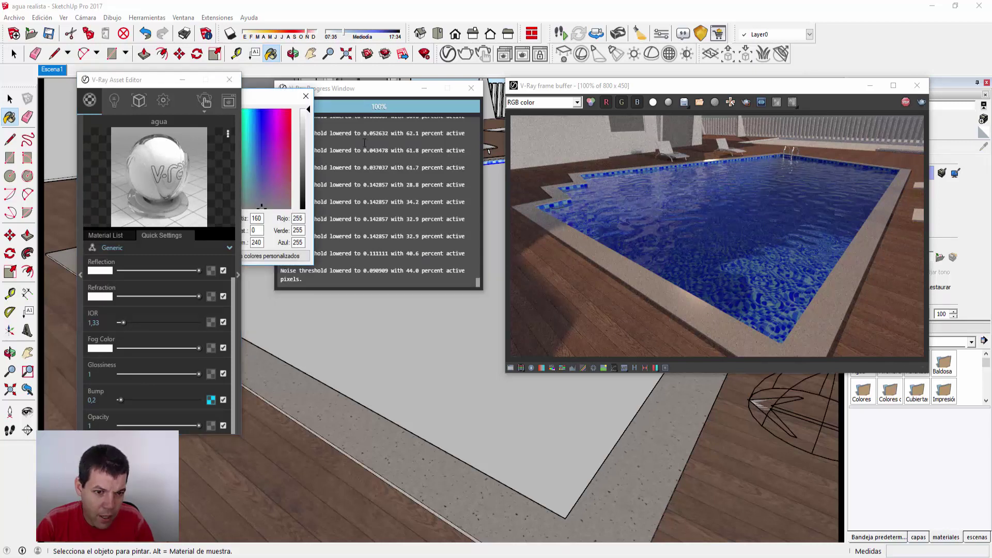
left_click_drag(263, 96, 408, 104)
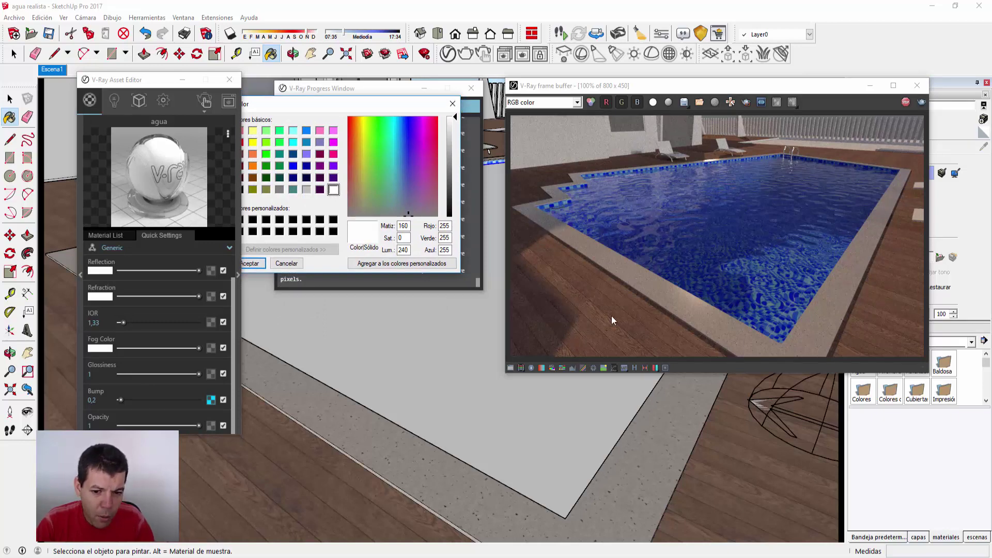
left_click(163, 104)
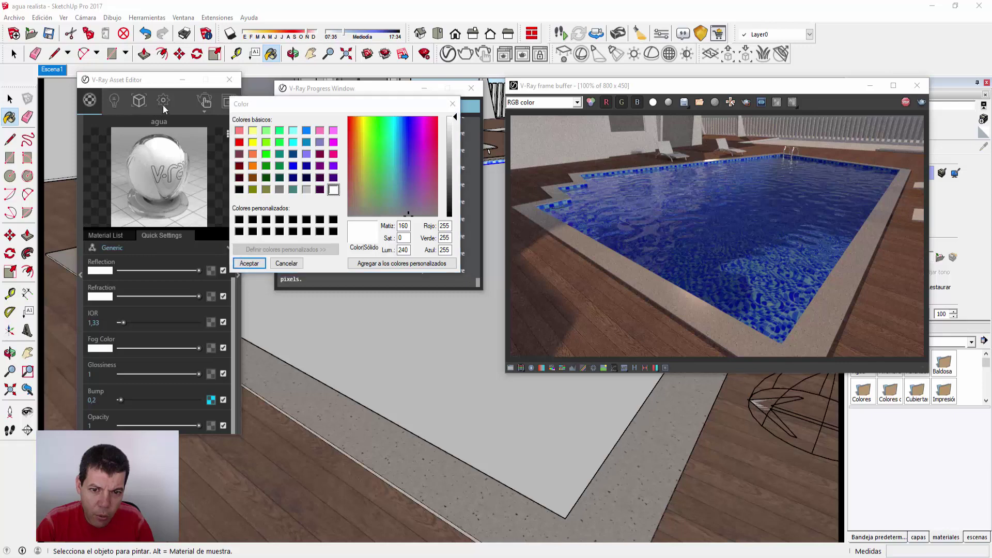
left_click(283, 263)
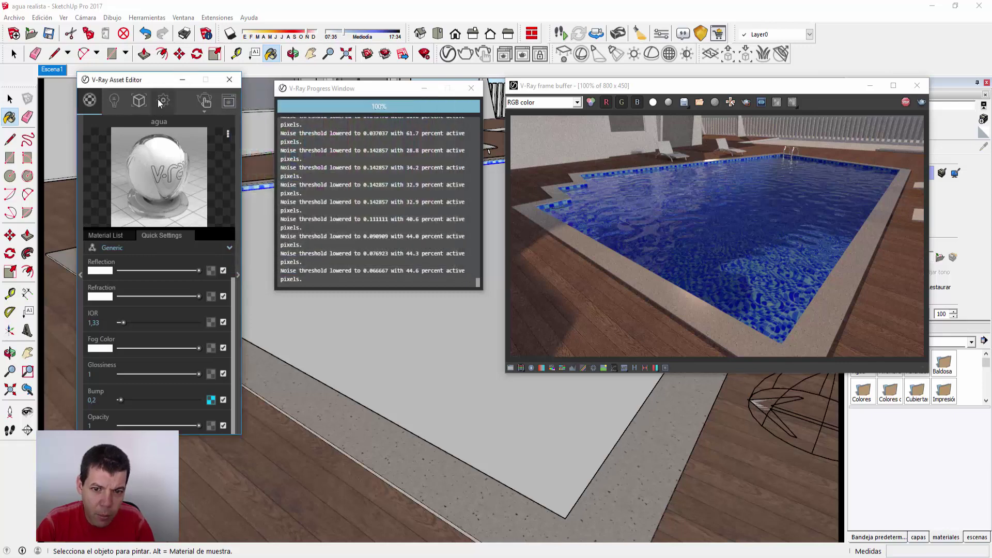
left_click(163, 101)
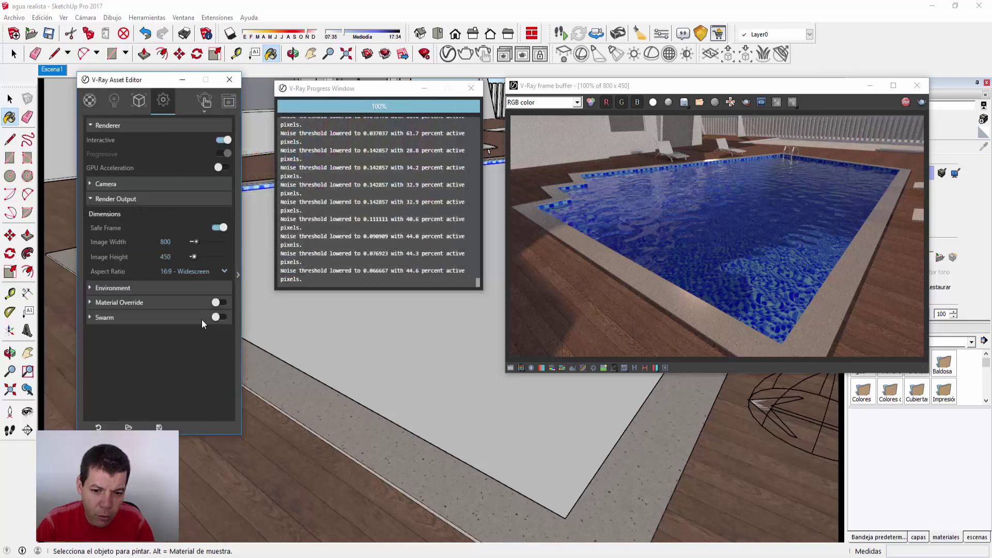
- Enable Material Override, clear agua's Can be Overridden option, and stop the interactive render
left_click(221, 301)
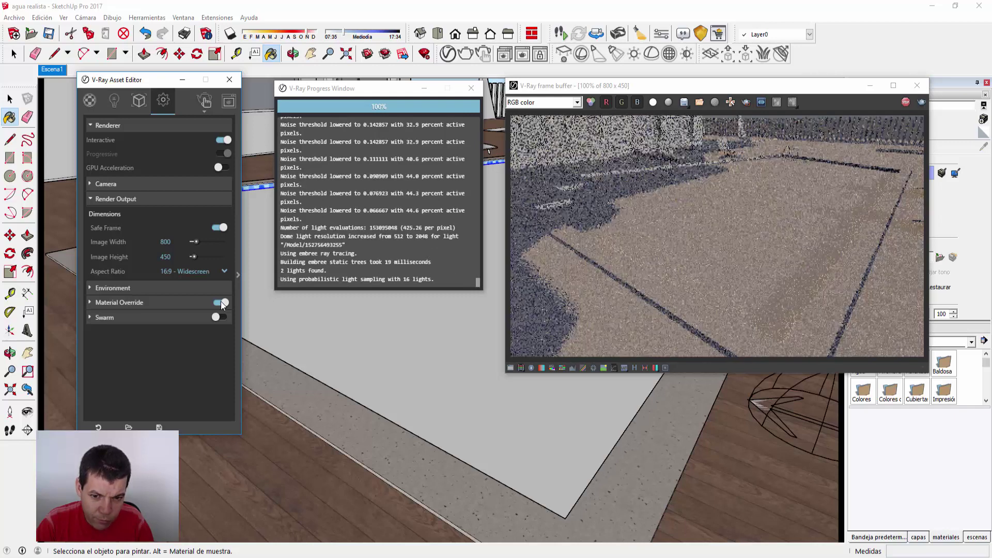
left_click(91, 100)
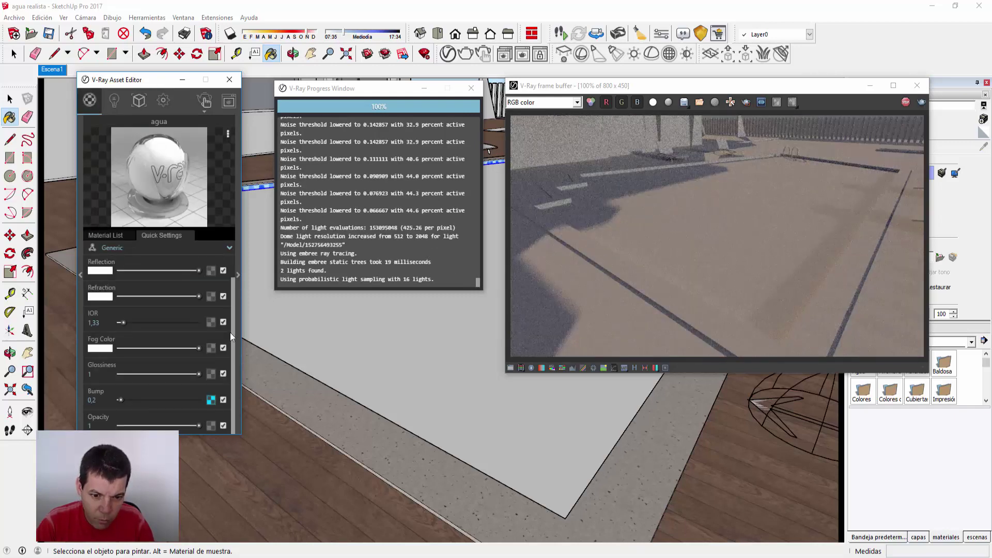
left_click(237, 274)
scroll(274, 306, "down", 5)
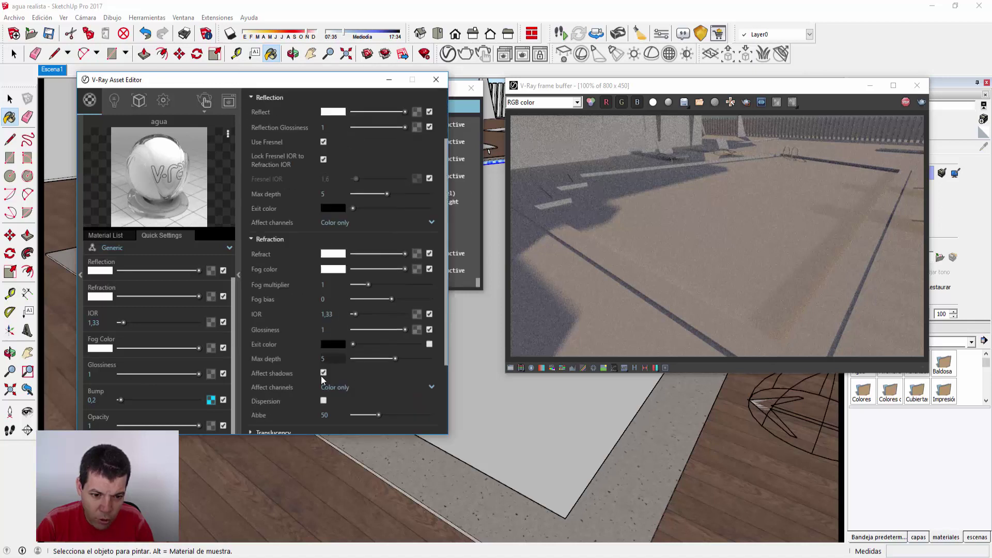
scroll(321, 376, "down", 3)
left_click(267, 412)
scroll(273, 414, "down", 3)
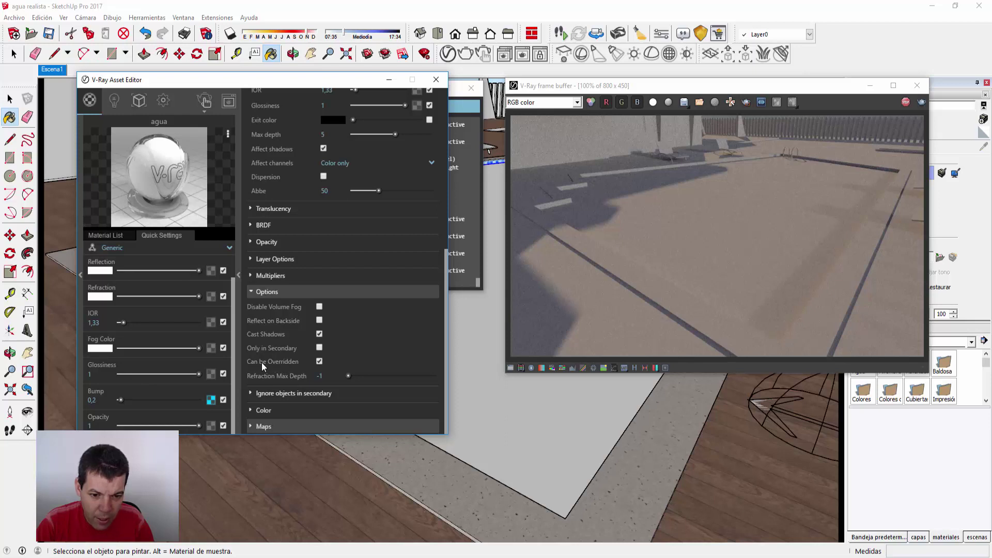
left_click(319, 361)
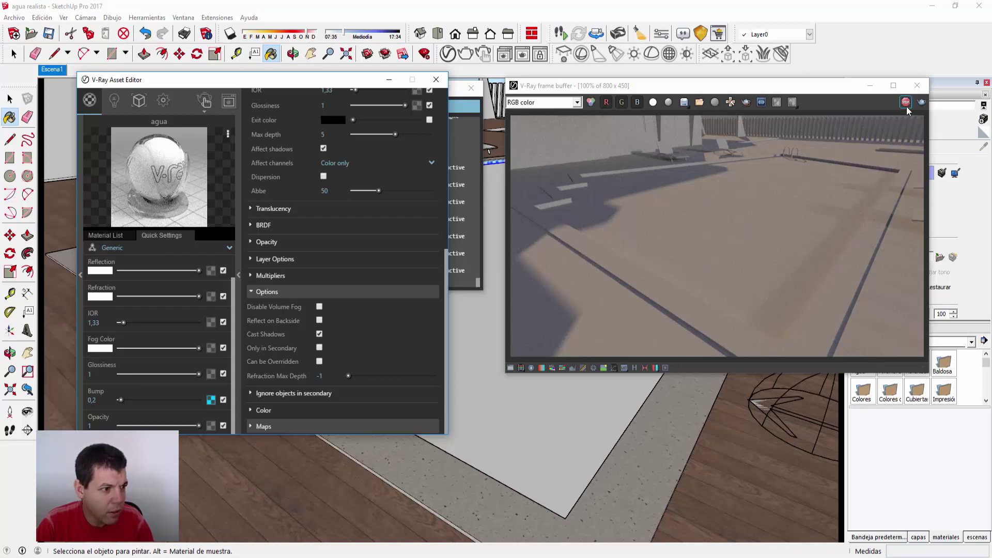
left_click(922, 102)
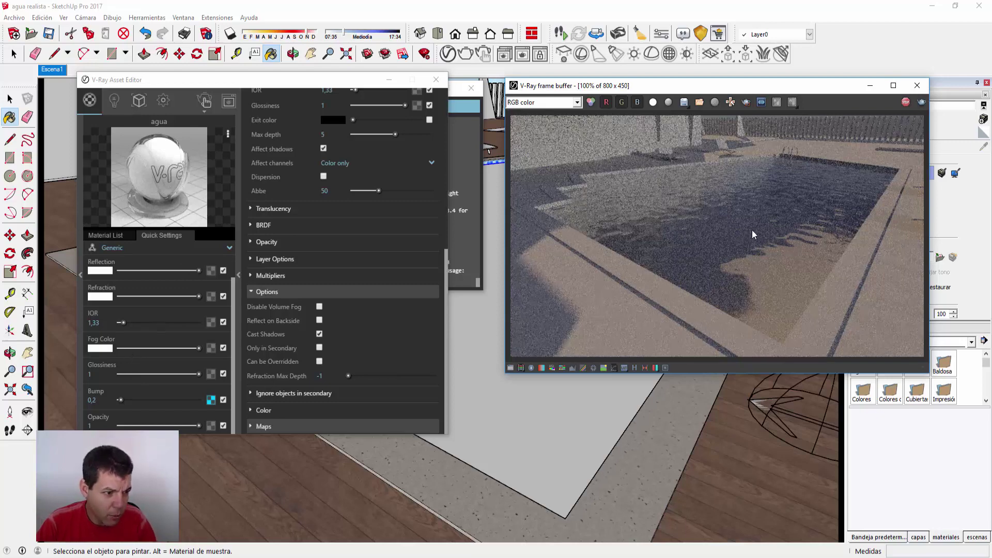
mouse_move(101, 349)
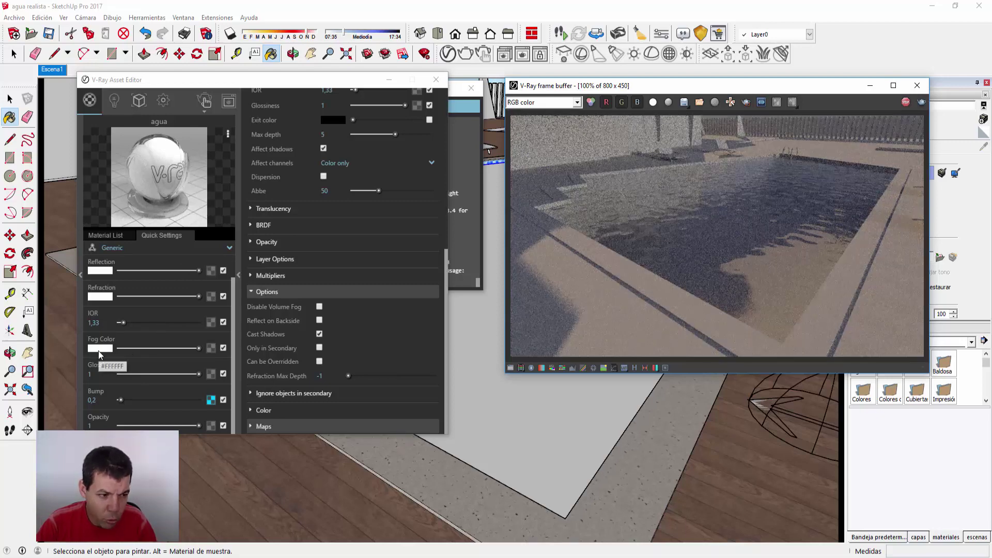
- Tint the agua Fog Color pale cyan, then adjust it slightly bluer
left_click(99, 348)
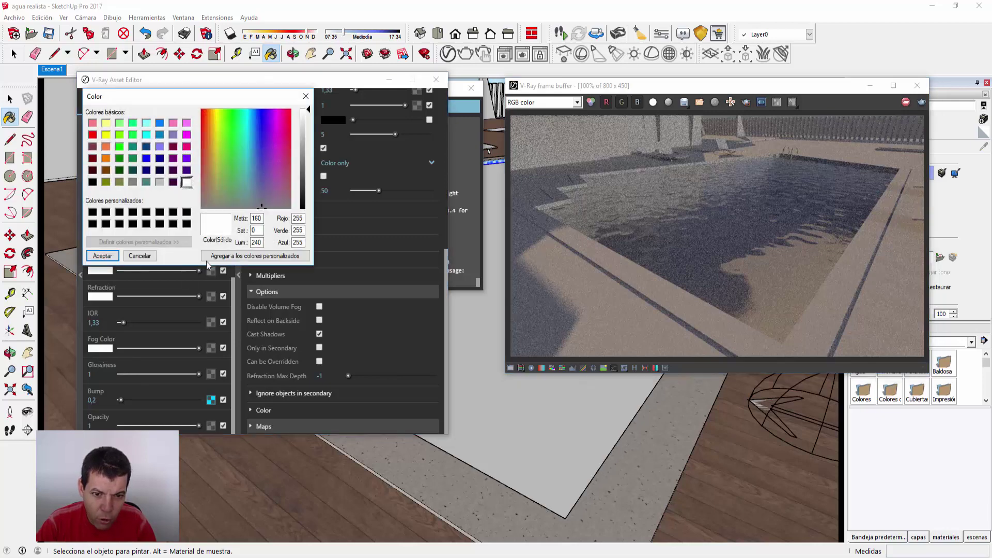
left_click(246, 112)
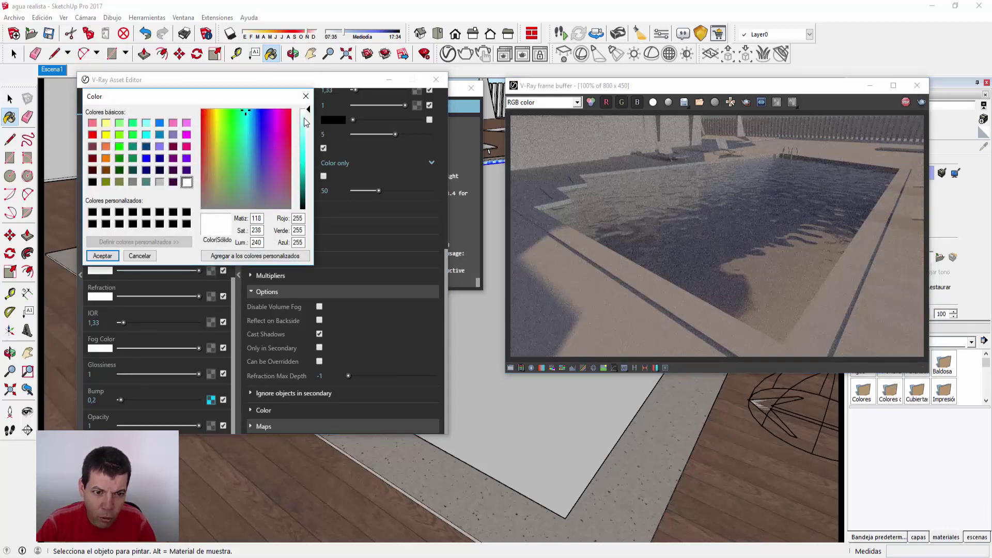
left_click(303, 117)
left_click(102, 256)
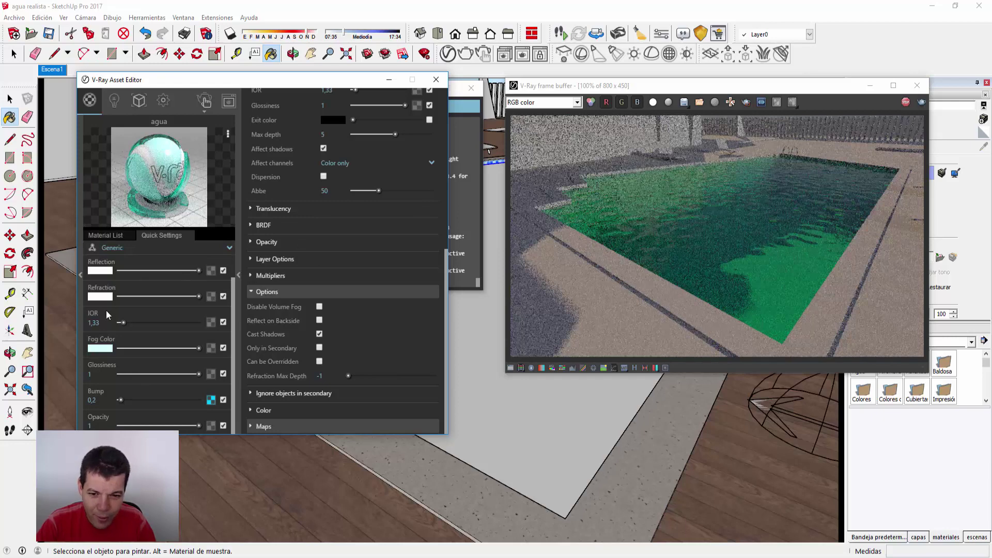
left_click(103, 348)
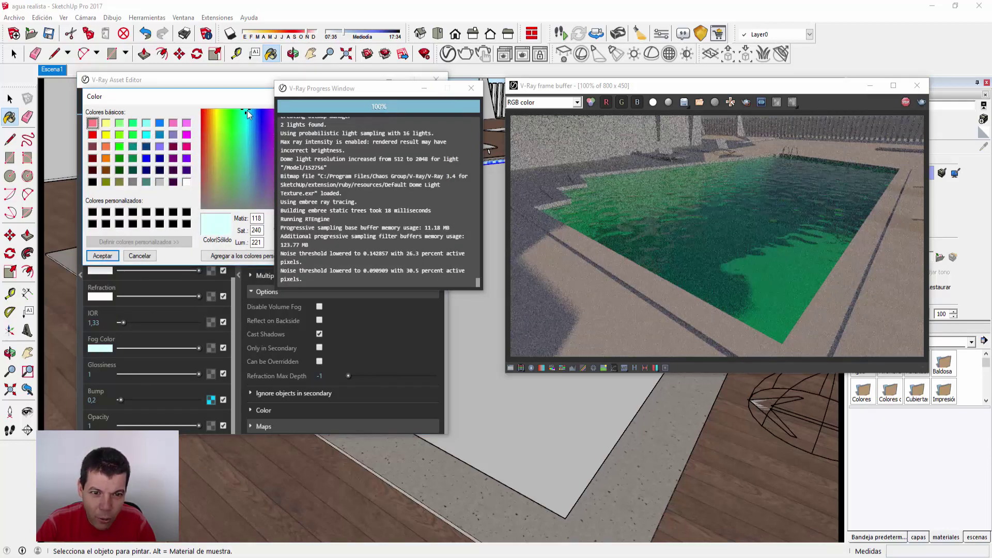
left_click(103, 256)
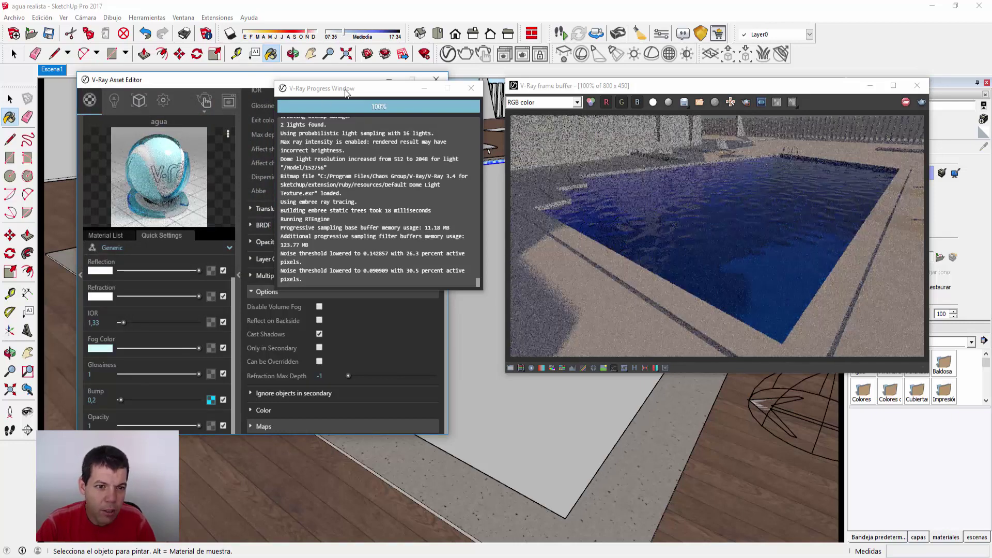
left_click(253, 135)
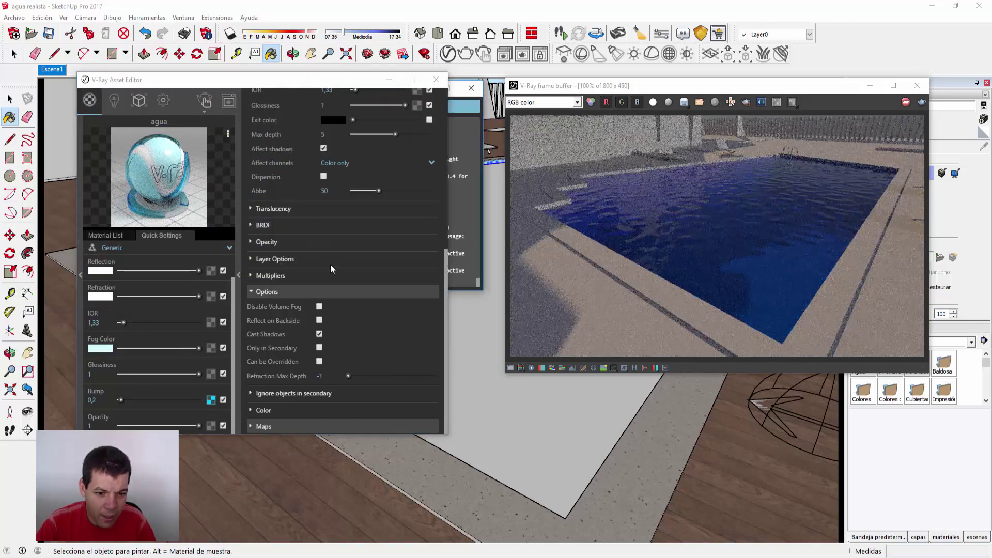
- Set the agua Fog multiplier to 0,2, then lower it further to 0,05
scroll(331, 265, "up", 3)
scroll(290, 196, "up", 1)
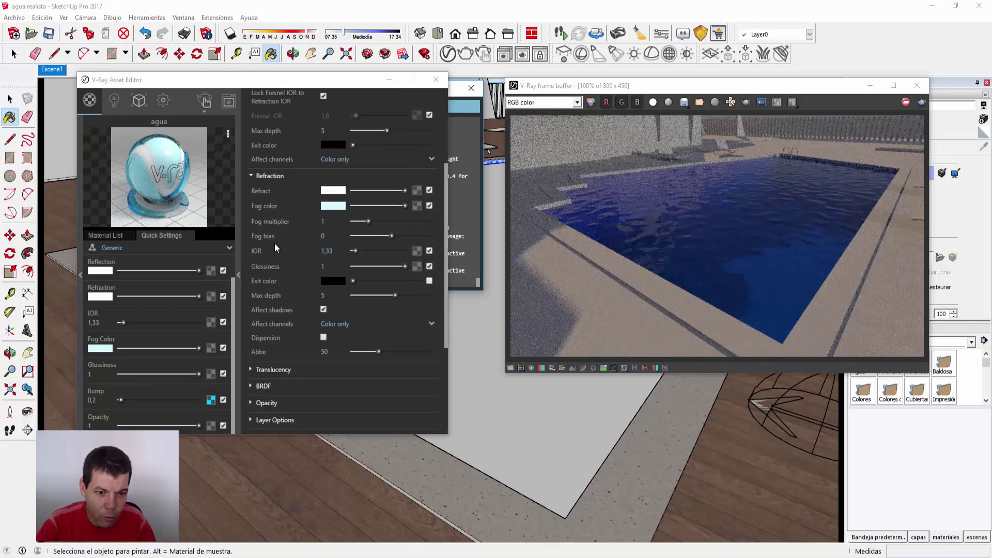
left_click(331, 221)
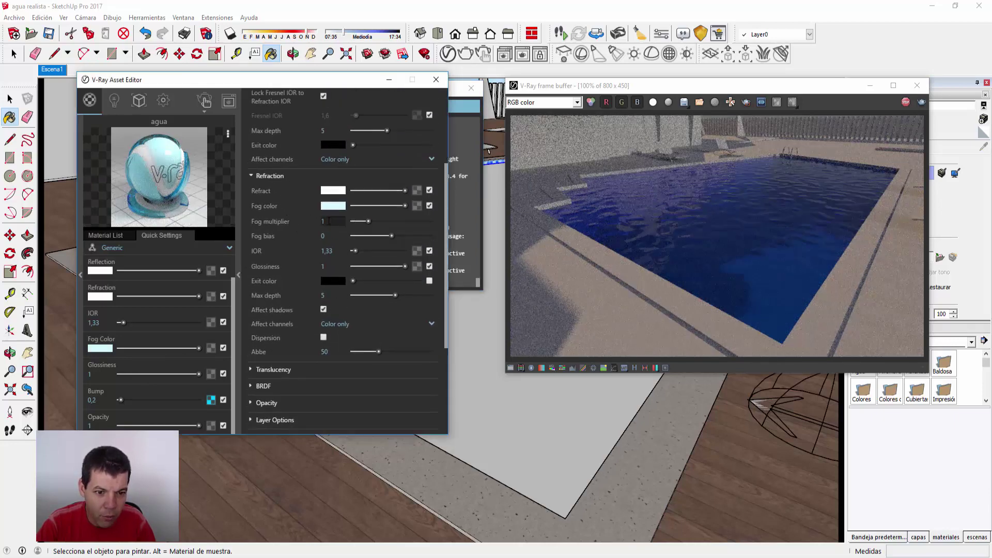
type("0")
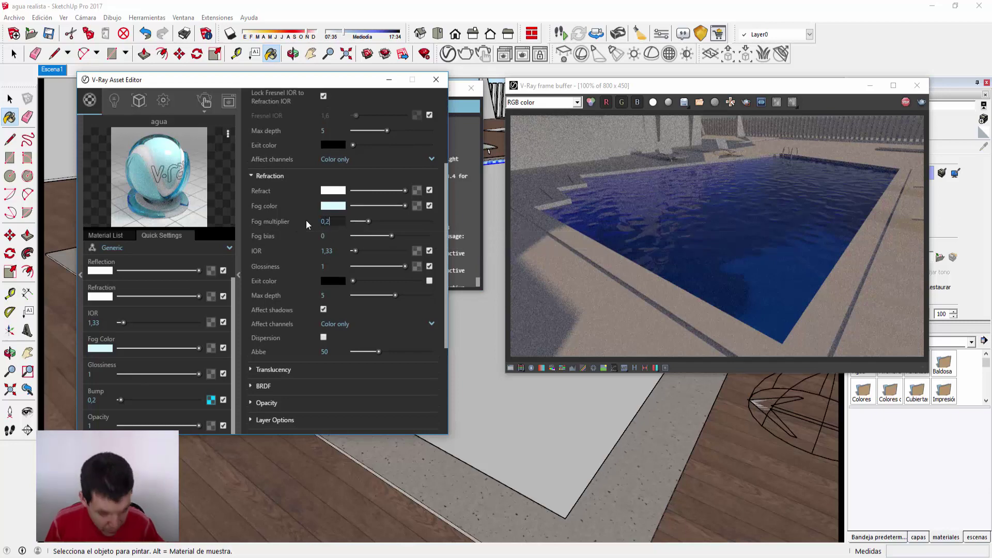
type(",2")
key("Return")
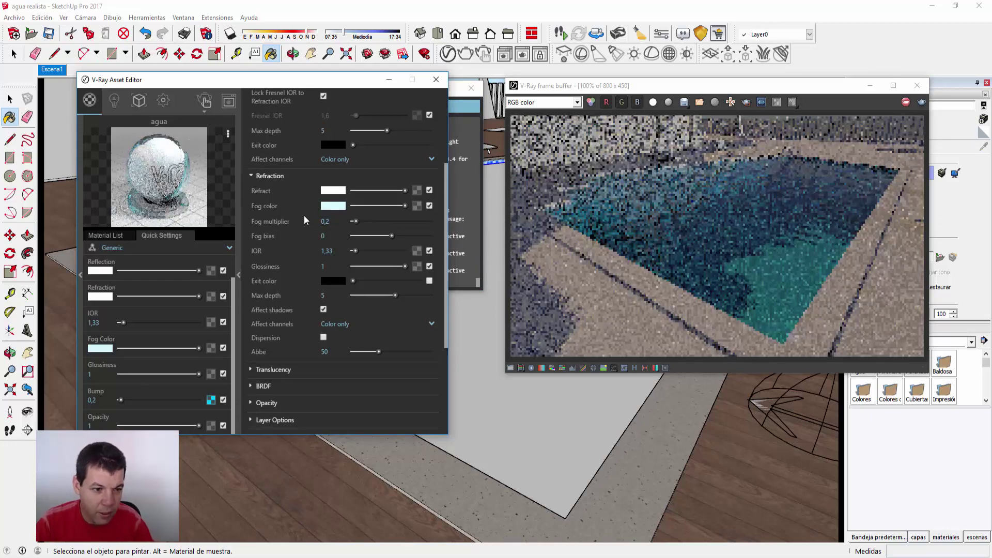
left_click(329, 221)
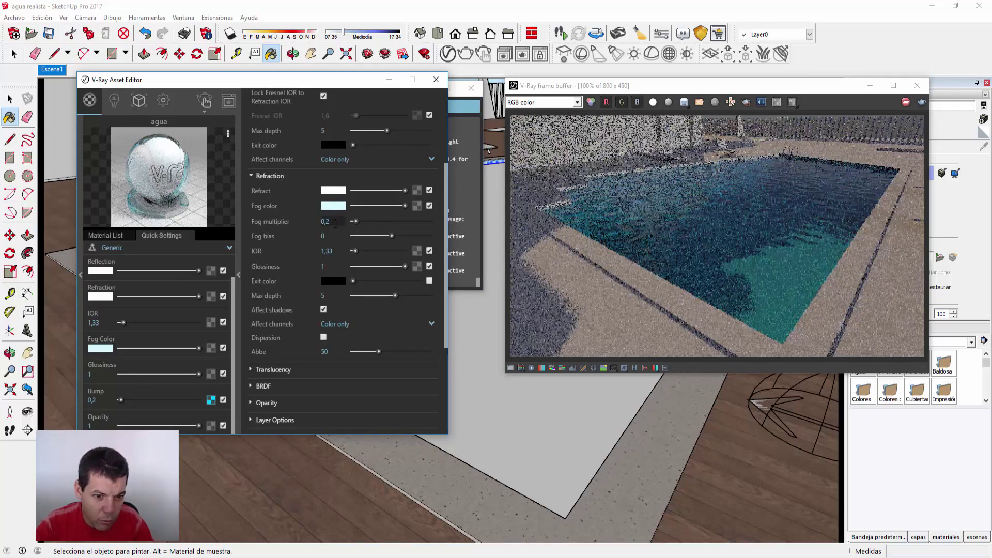
type("05")
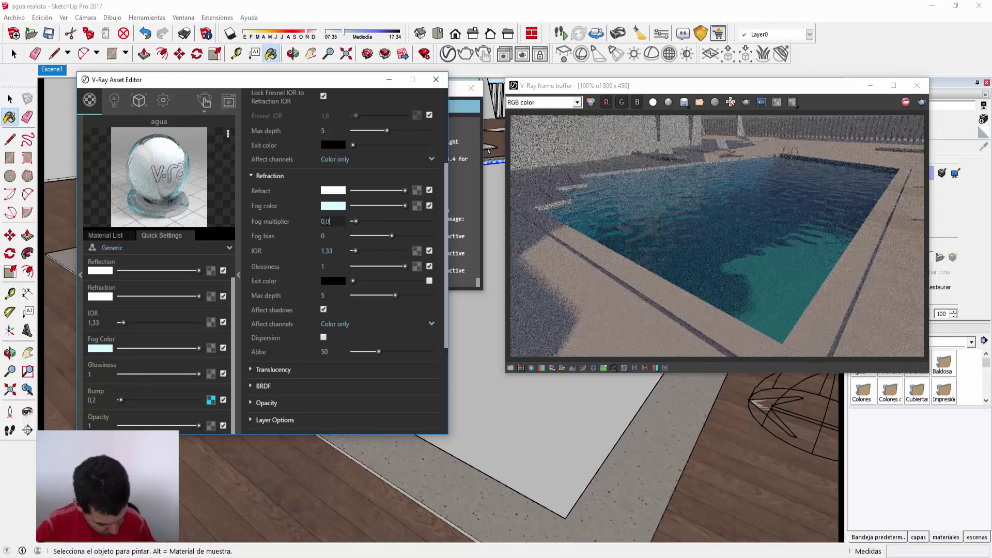
key("Return")
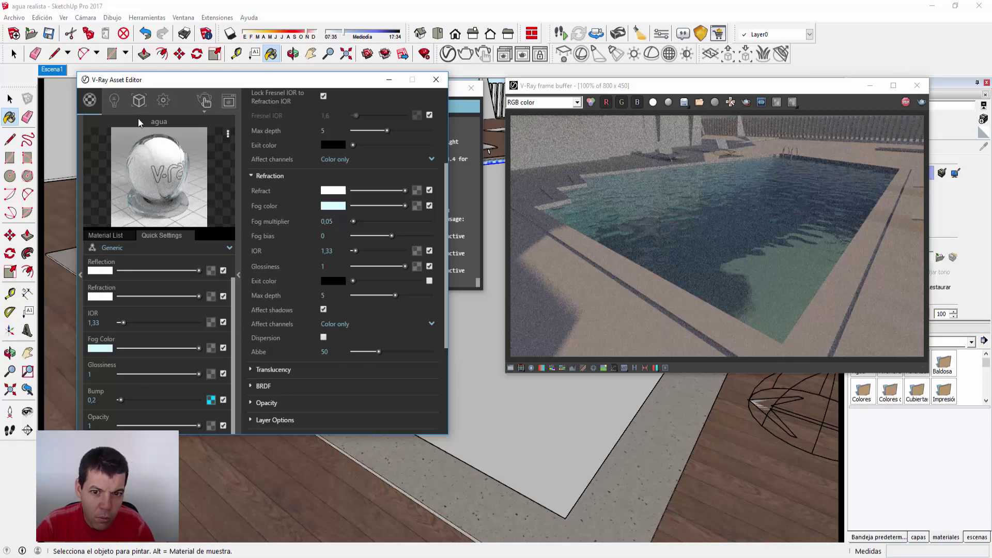
- Switch Material Override off in the V-Ray Settings and return to the agua material
left_click(163, 101)
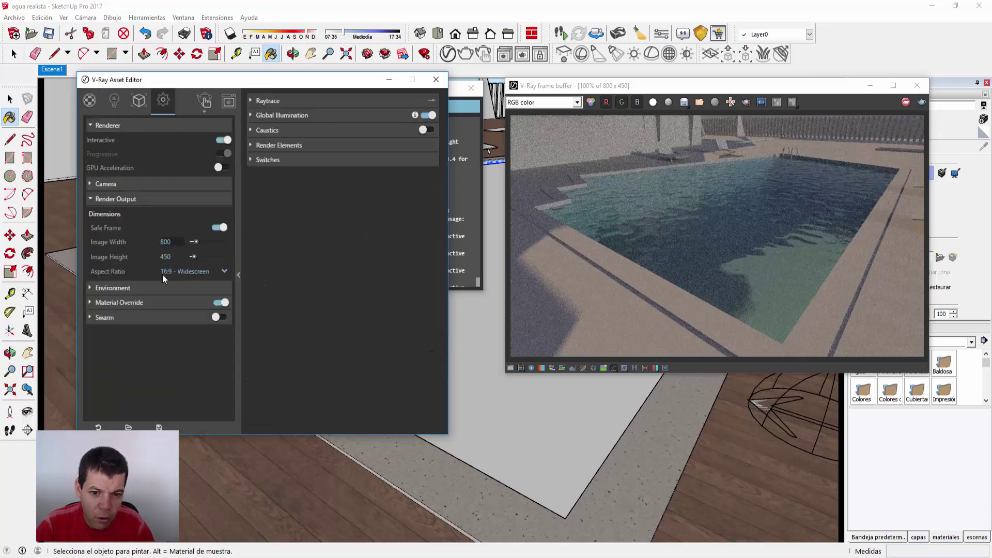
left_click(220, 302)
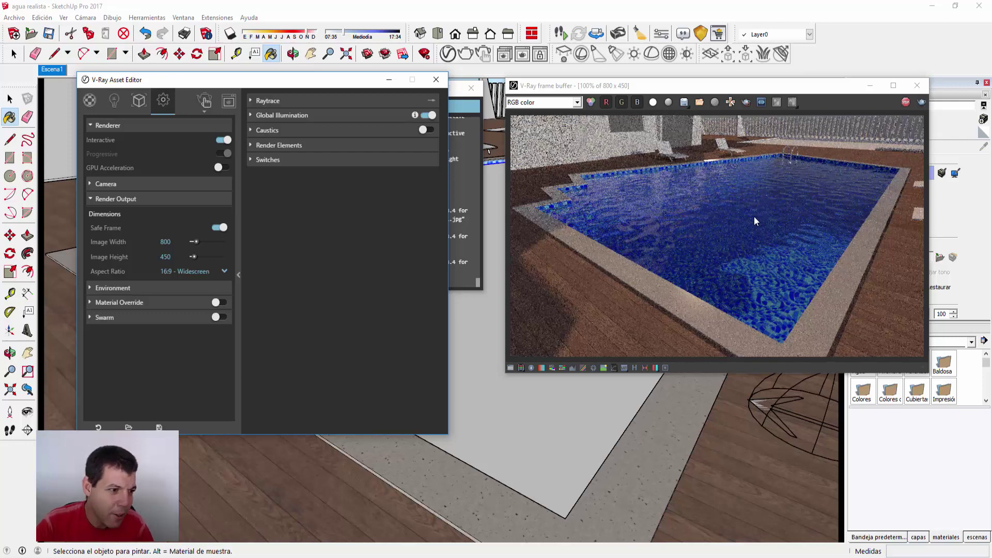
left_click(89, 100)
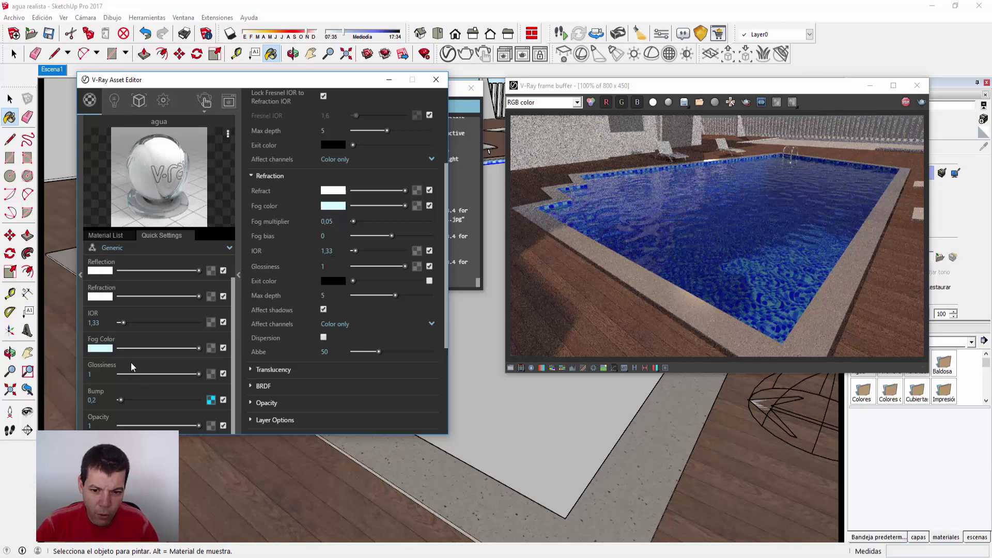
- Choose white as the agua Fog Color and stop the interactive V-Ray render
left_click(100, 349)
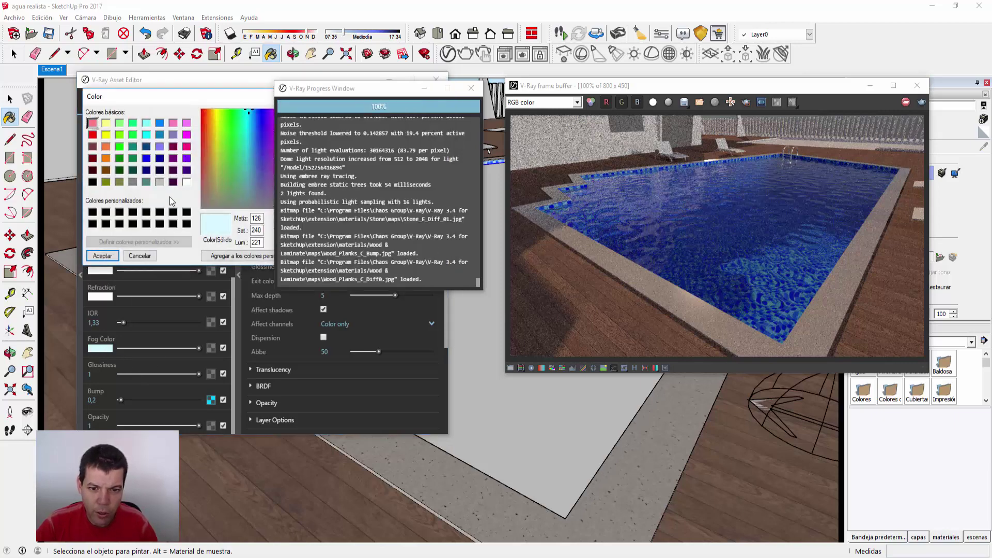
left_click(102, 256)
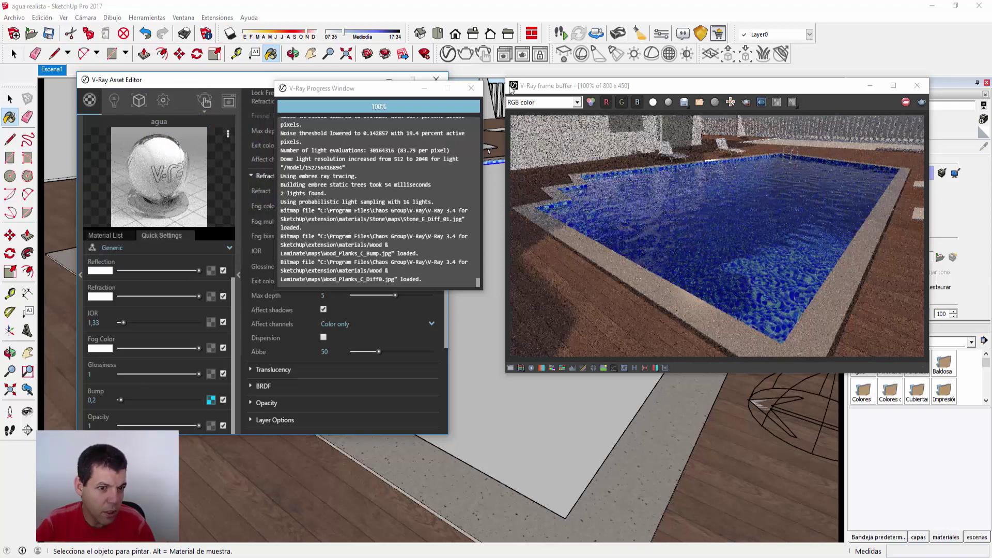
left_click(398, 77)
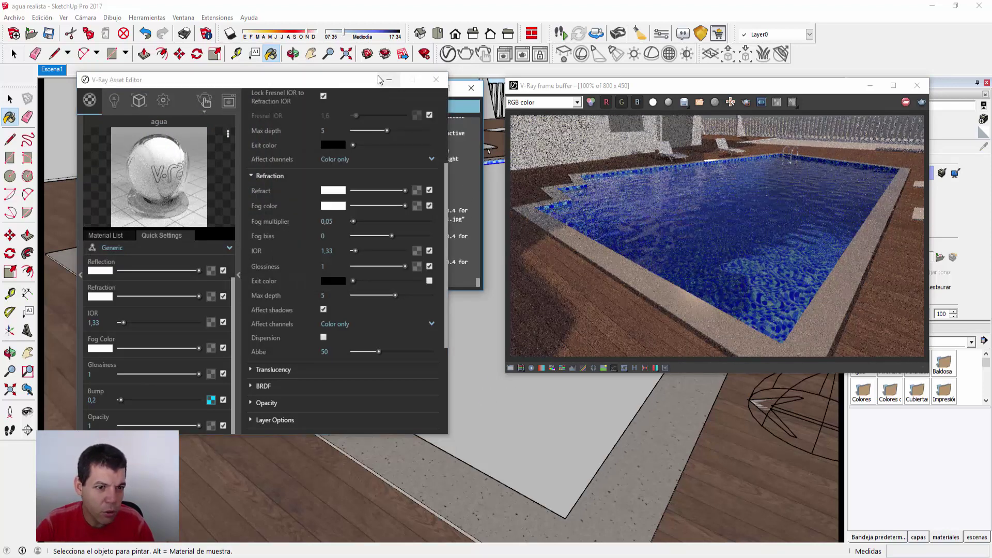
left_click_drag(348, 87, 352, 96)
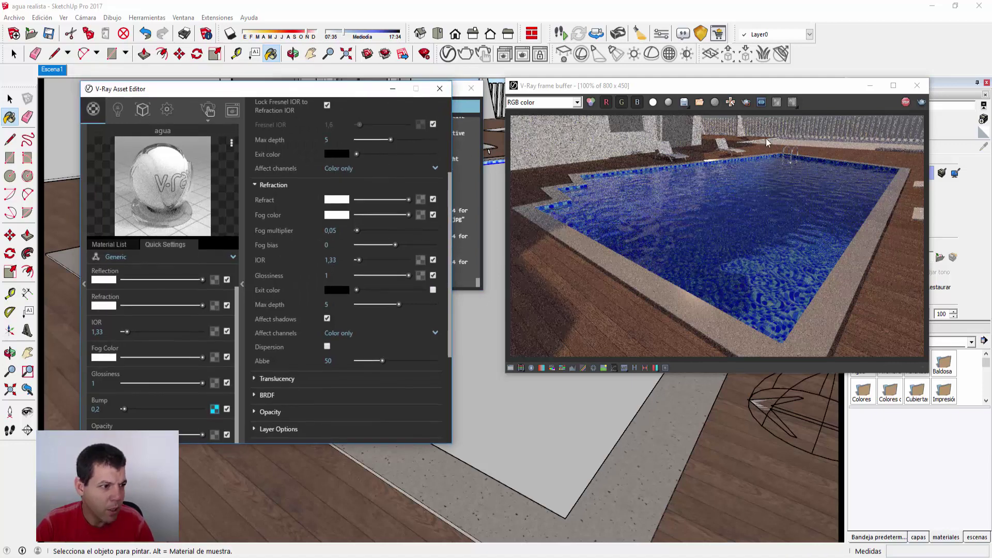
left_click(905, 101)
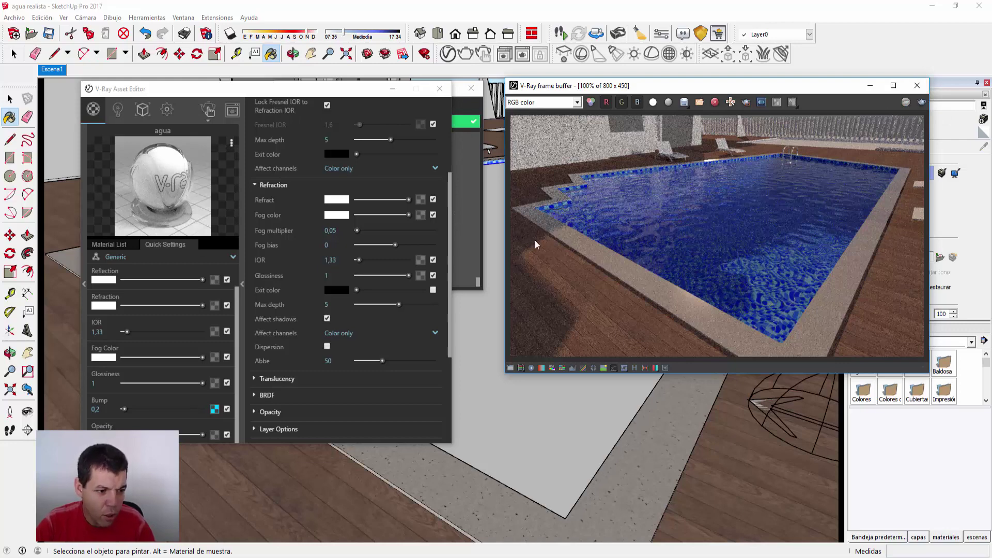
- Set image width to 1280 and switch to production rendering with progressive off
left_click(171, 110)
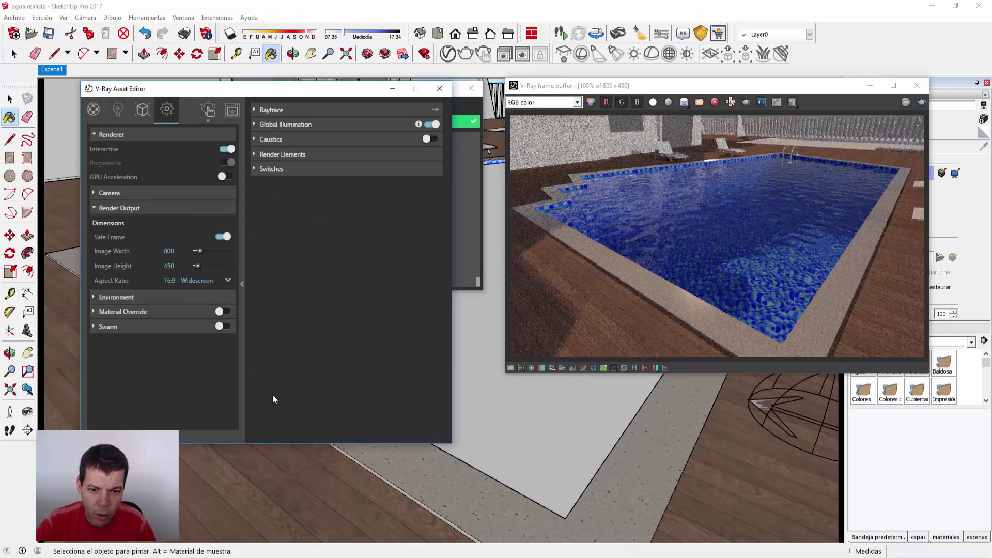
double_click(175, 252)
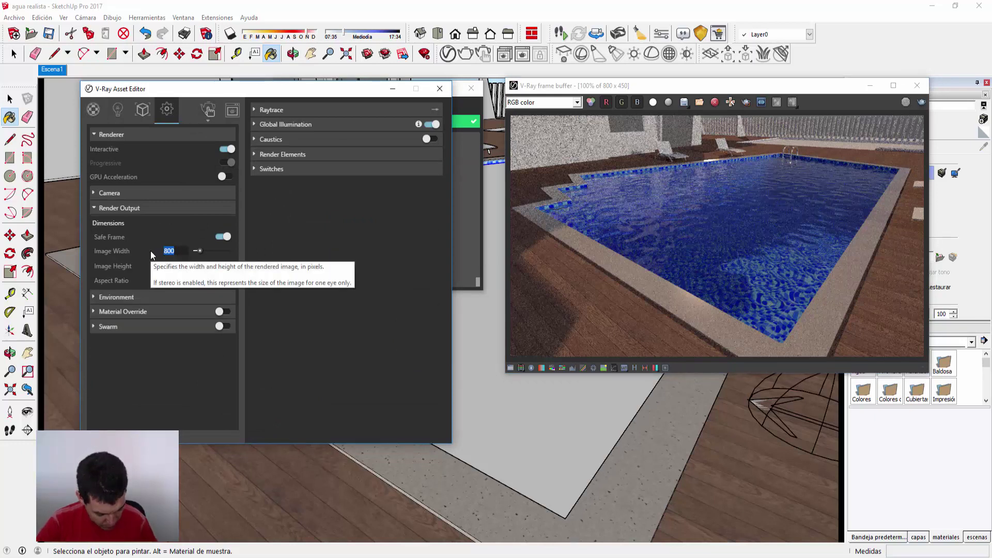
type("12")
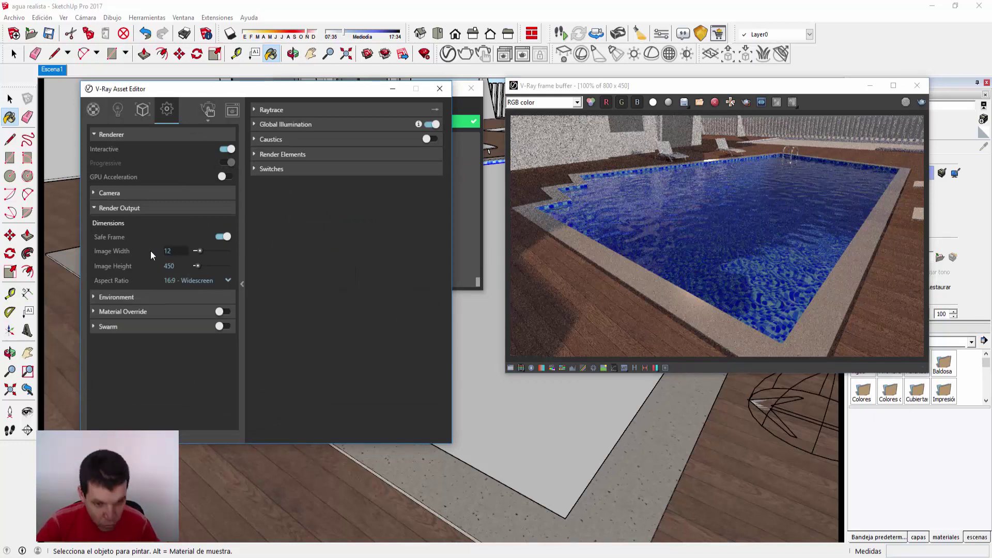
type("80")
key("Return")
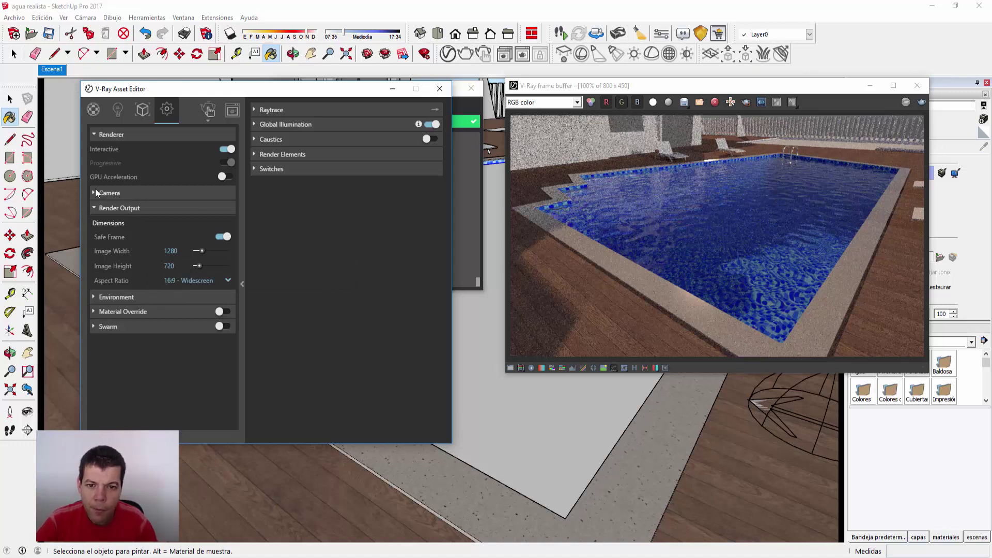
left_click(226, 149)
left_click(222, 162)
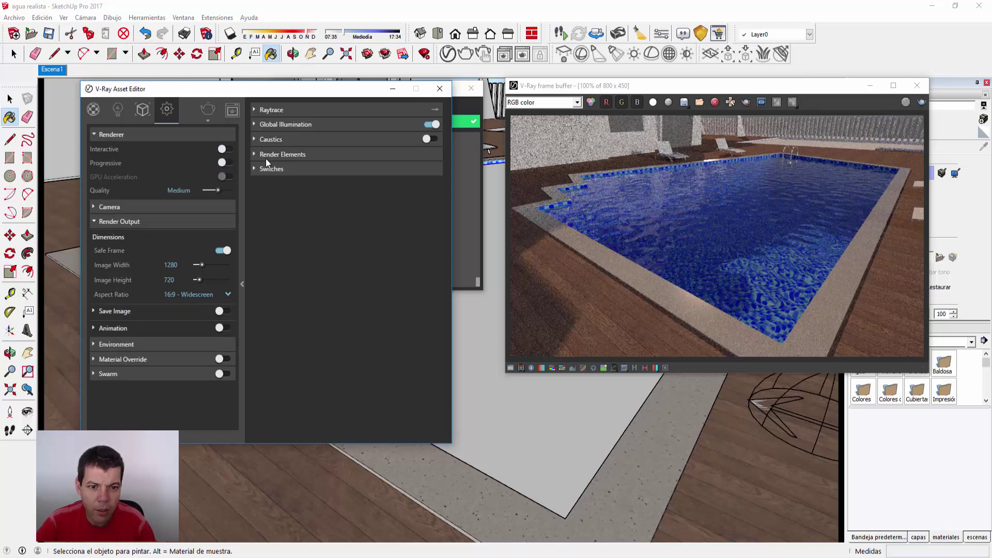
- Add the Denoiser render element and enable ambient occlusion under global illumination
left_click(287, 154)
left_click(288, 172)
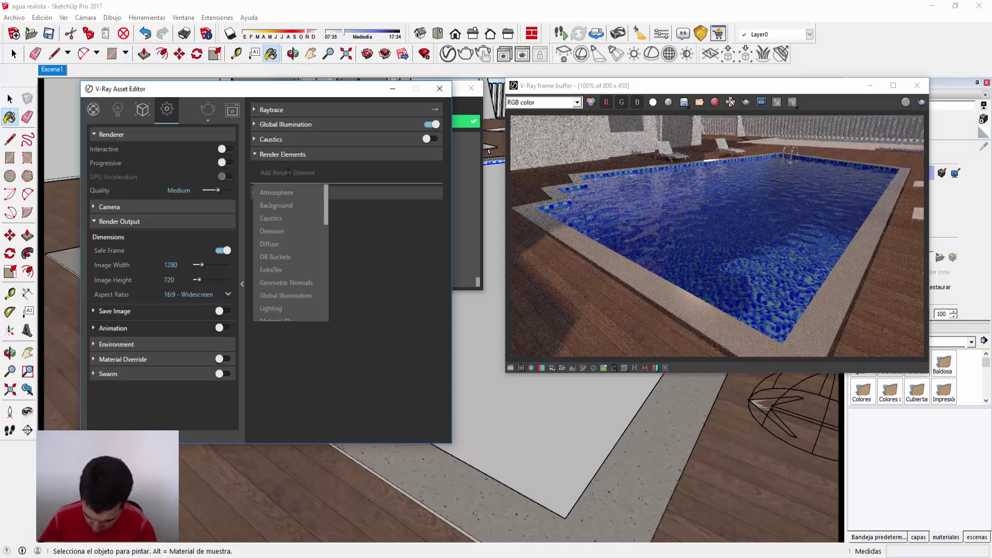
type("de")
left_click(290, 191)
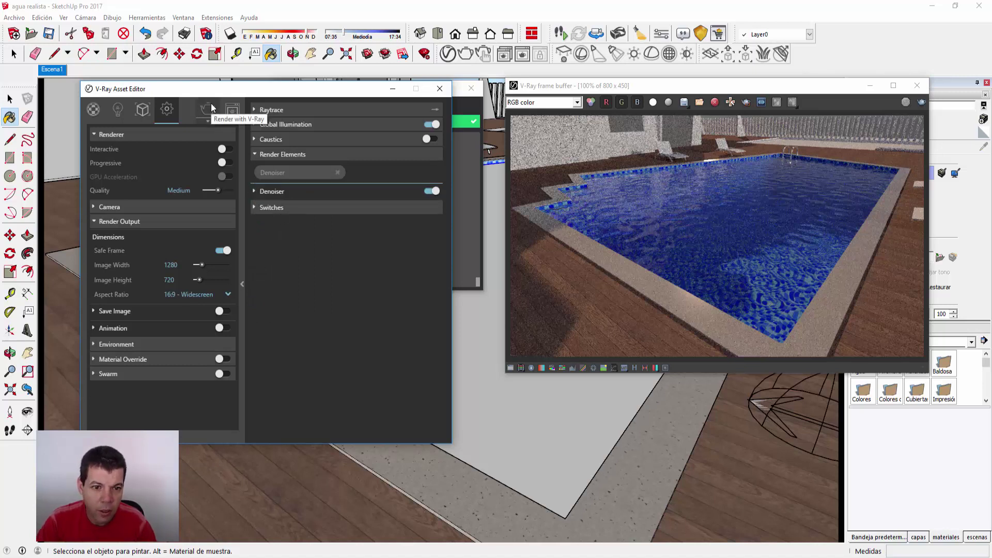
left_click(253, 125)
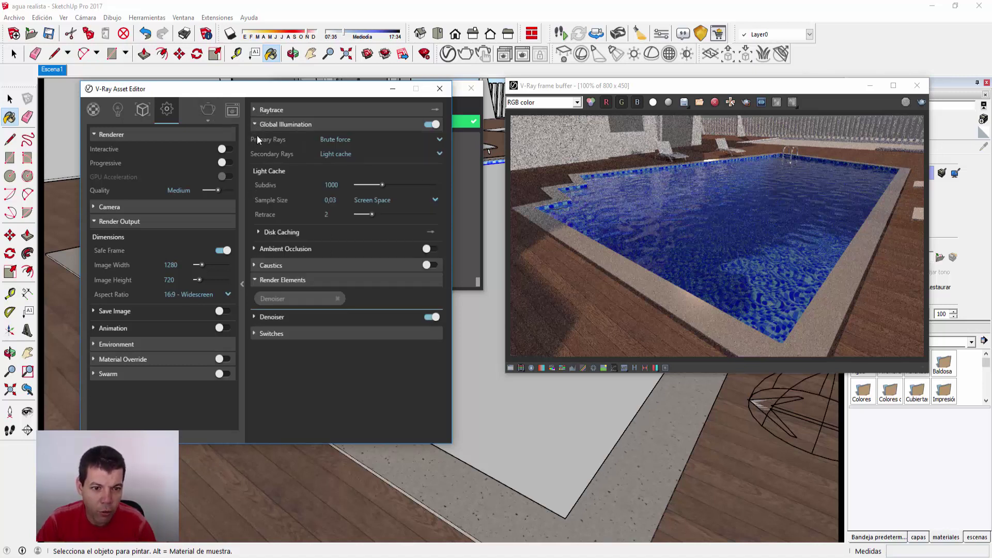
left_click(428, 249)
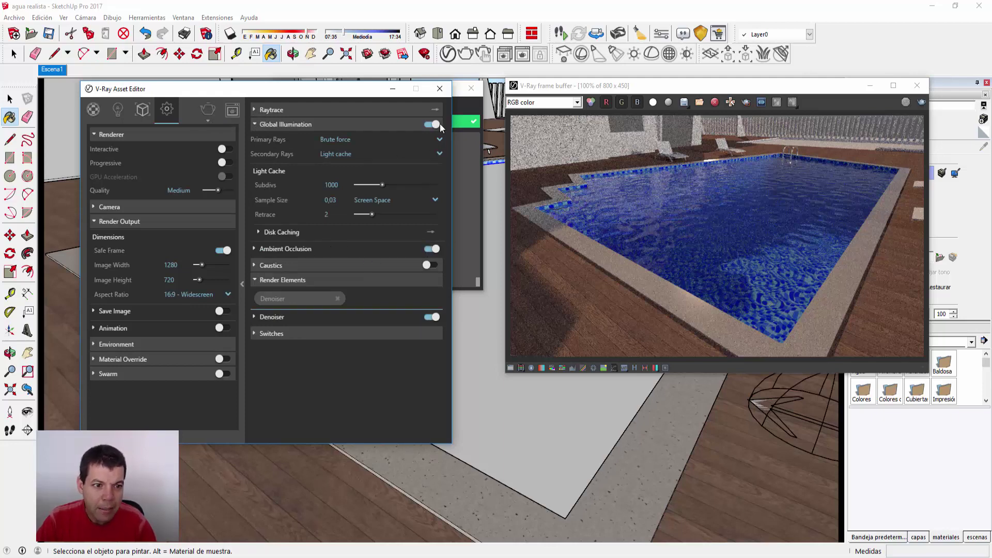
- Set the raytrace optimization bucket size to 48 and start the render
left_click(257, 110)
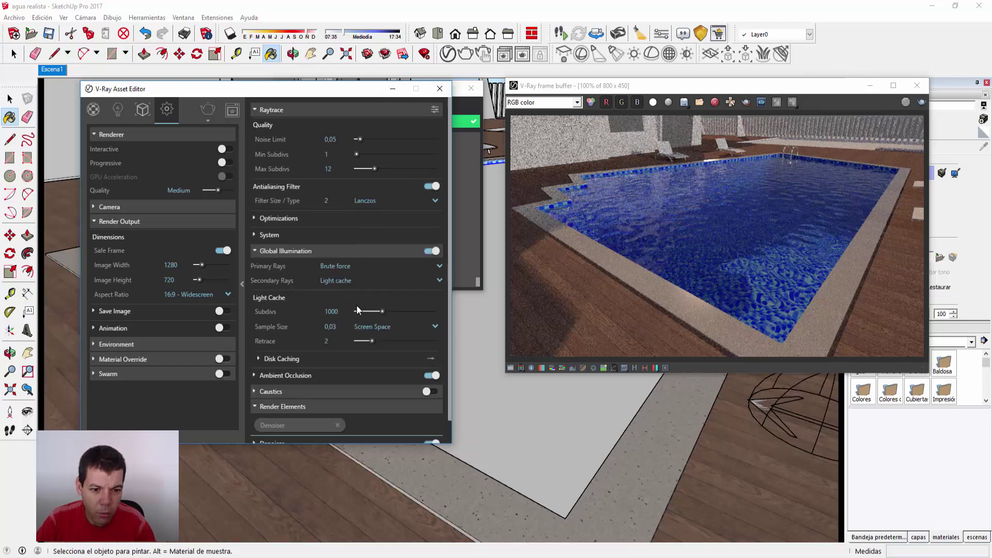
left_click(263, 220)
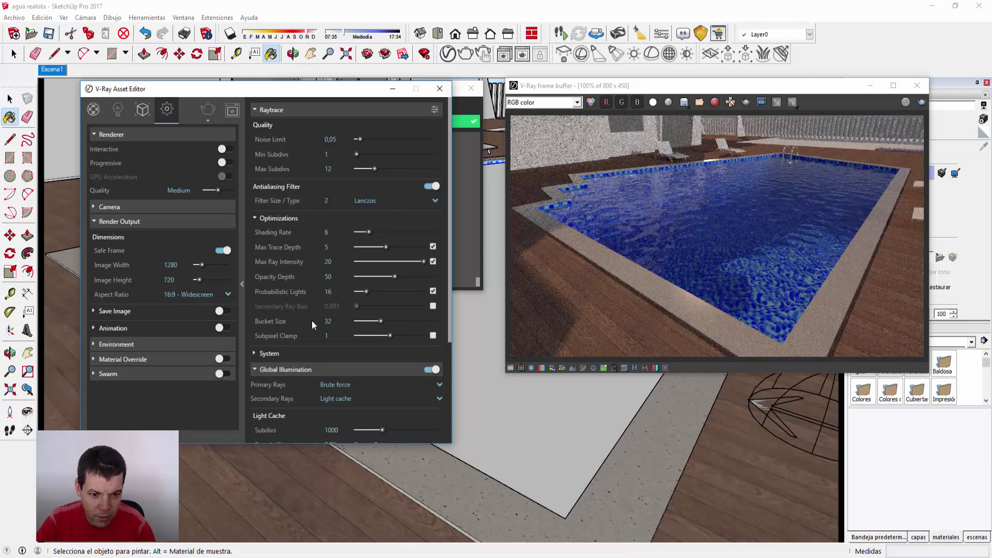
left_click(337, 321)
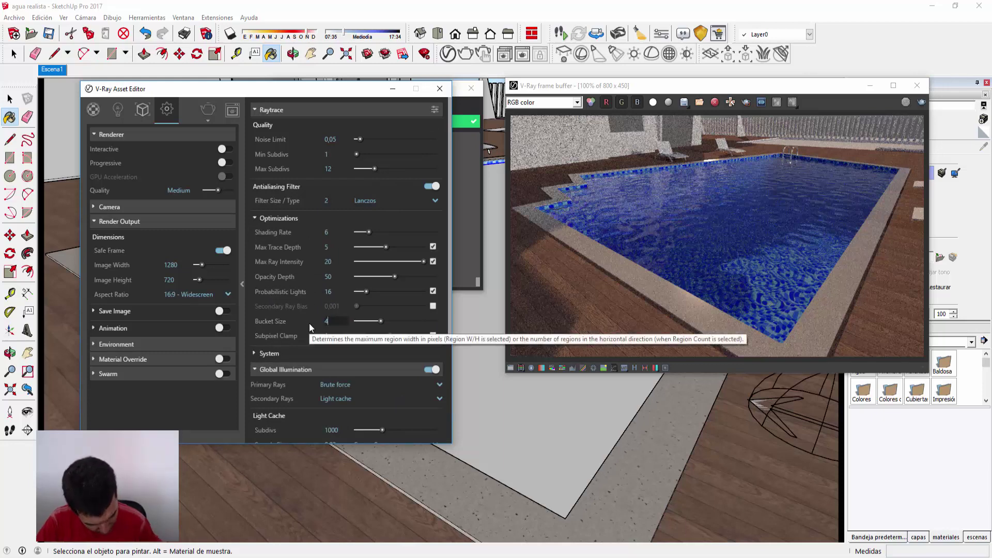
type("48")
left_click(333, 352)
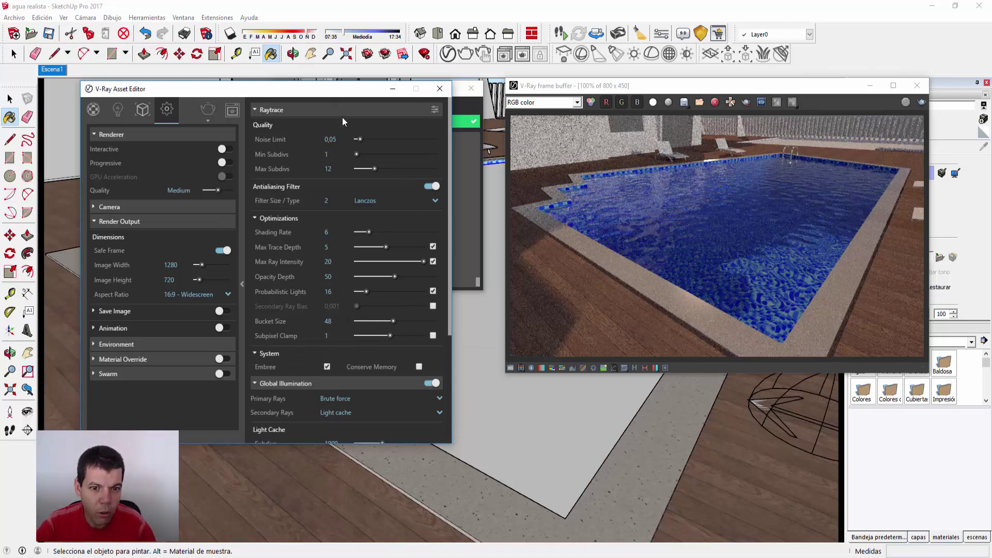
left_click(208, 109)
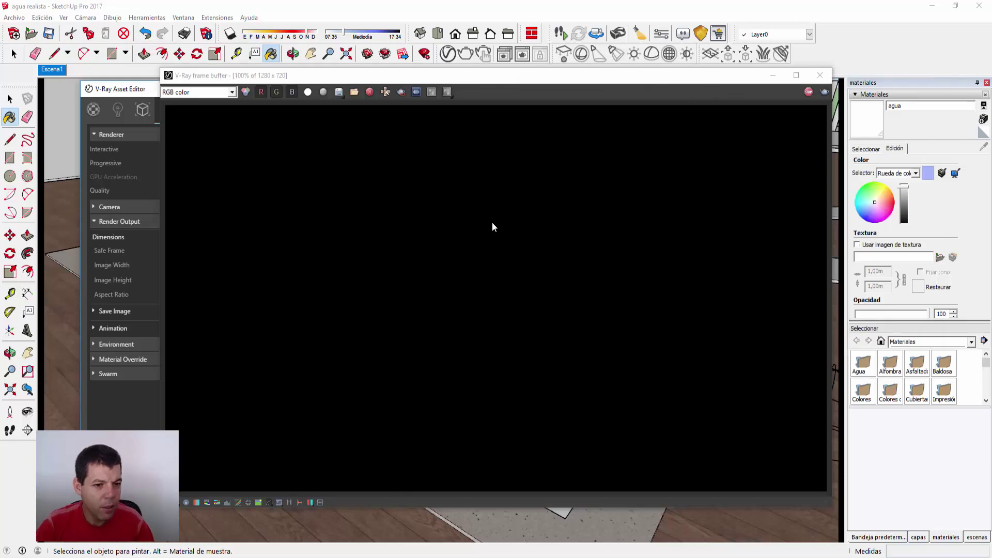
- Reposition the V-Ray frame buffer window up and left while the render finishes
left_click_drag(473, 79, 490, 45)
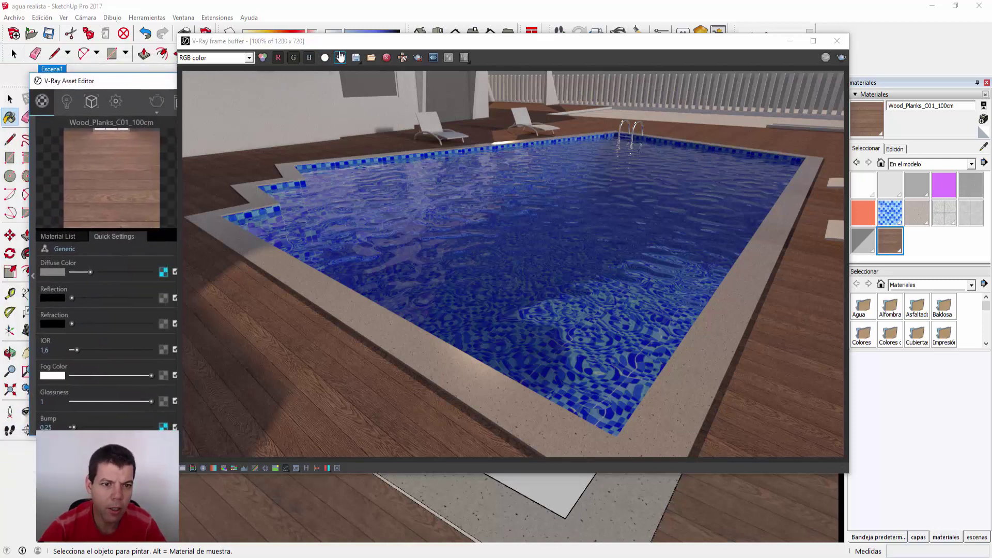
left_click_drag(340, 56, 272, 60)
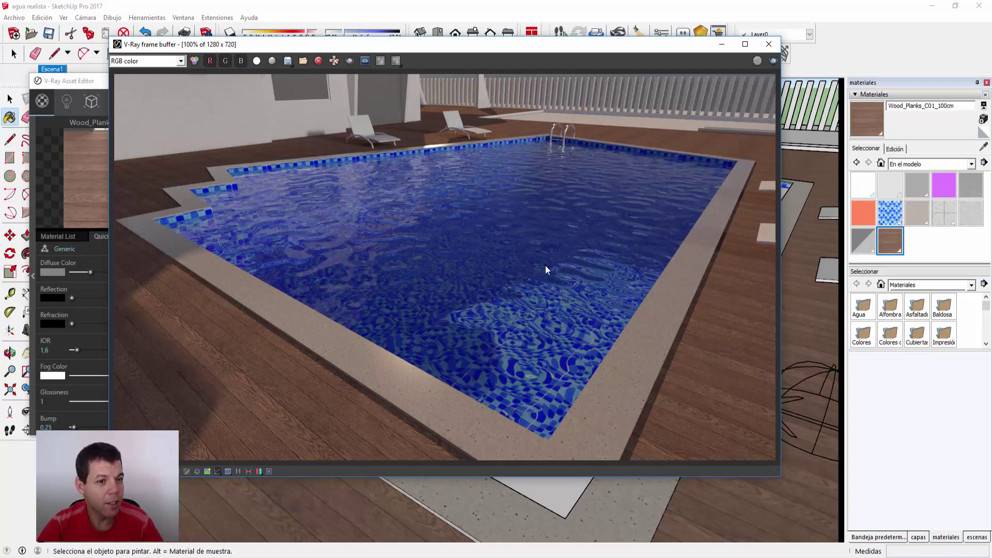
left_click_drag(446, 45, 449, 23)
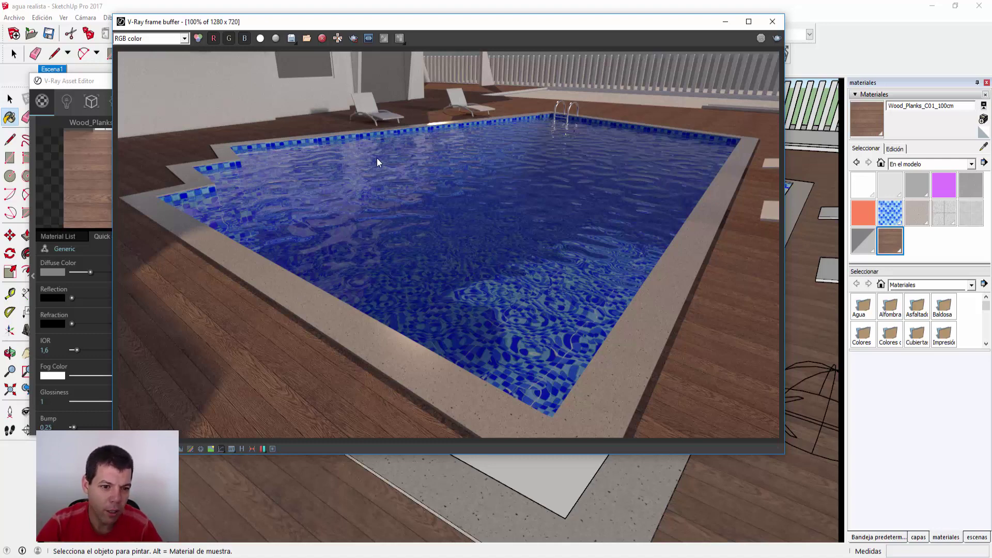
- View the Denoiser channel of the finished render, then return to RGB color
left_click(185, 39)
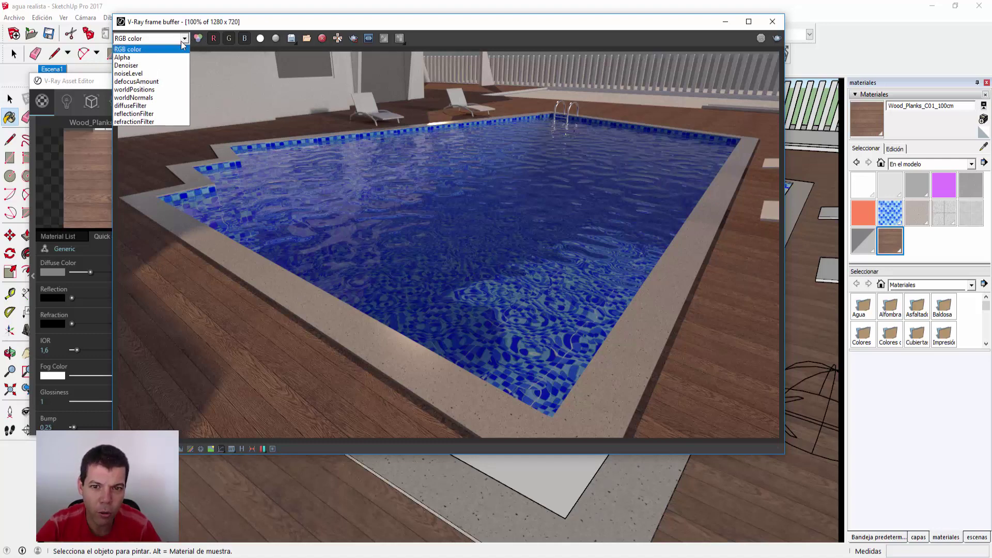
left_click(144, 77)
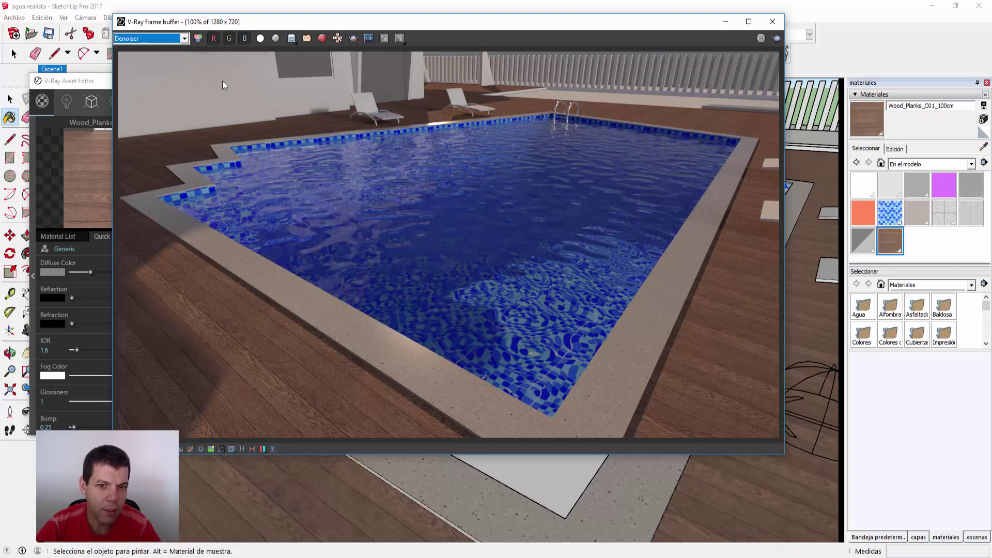
left_click(184, 38)
left_click(134, 45)
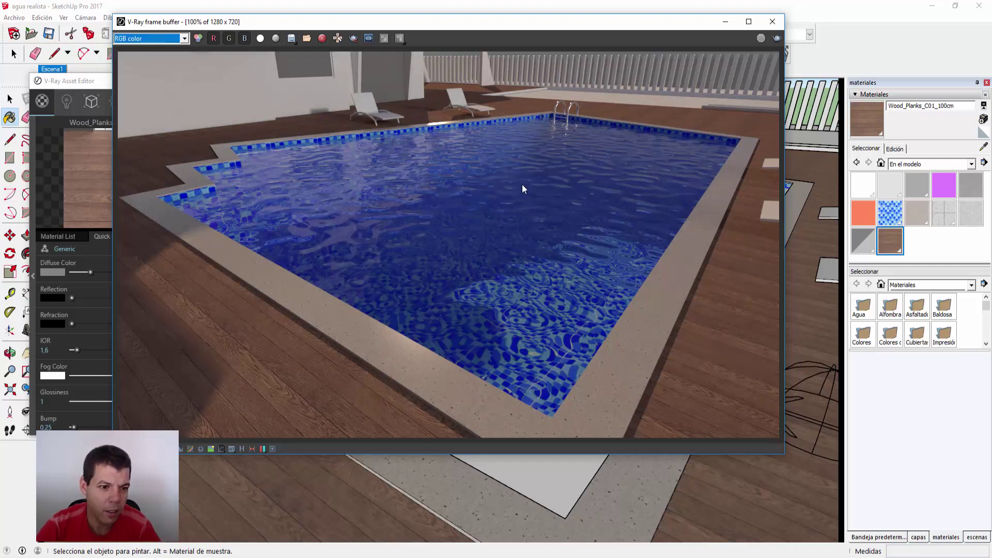